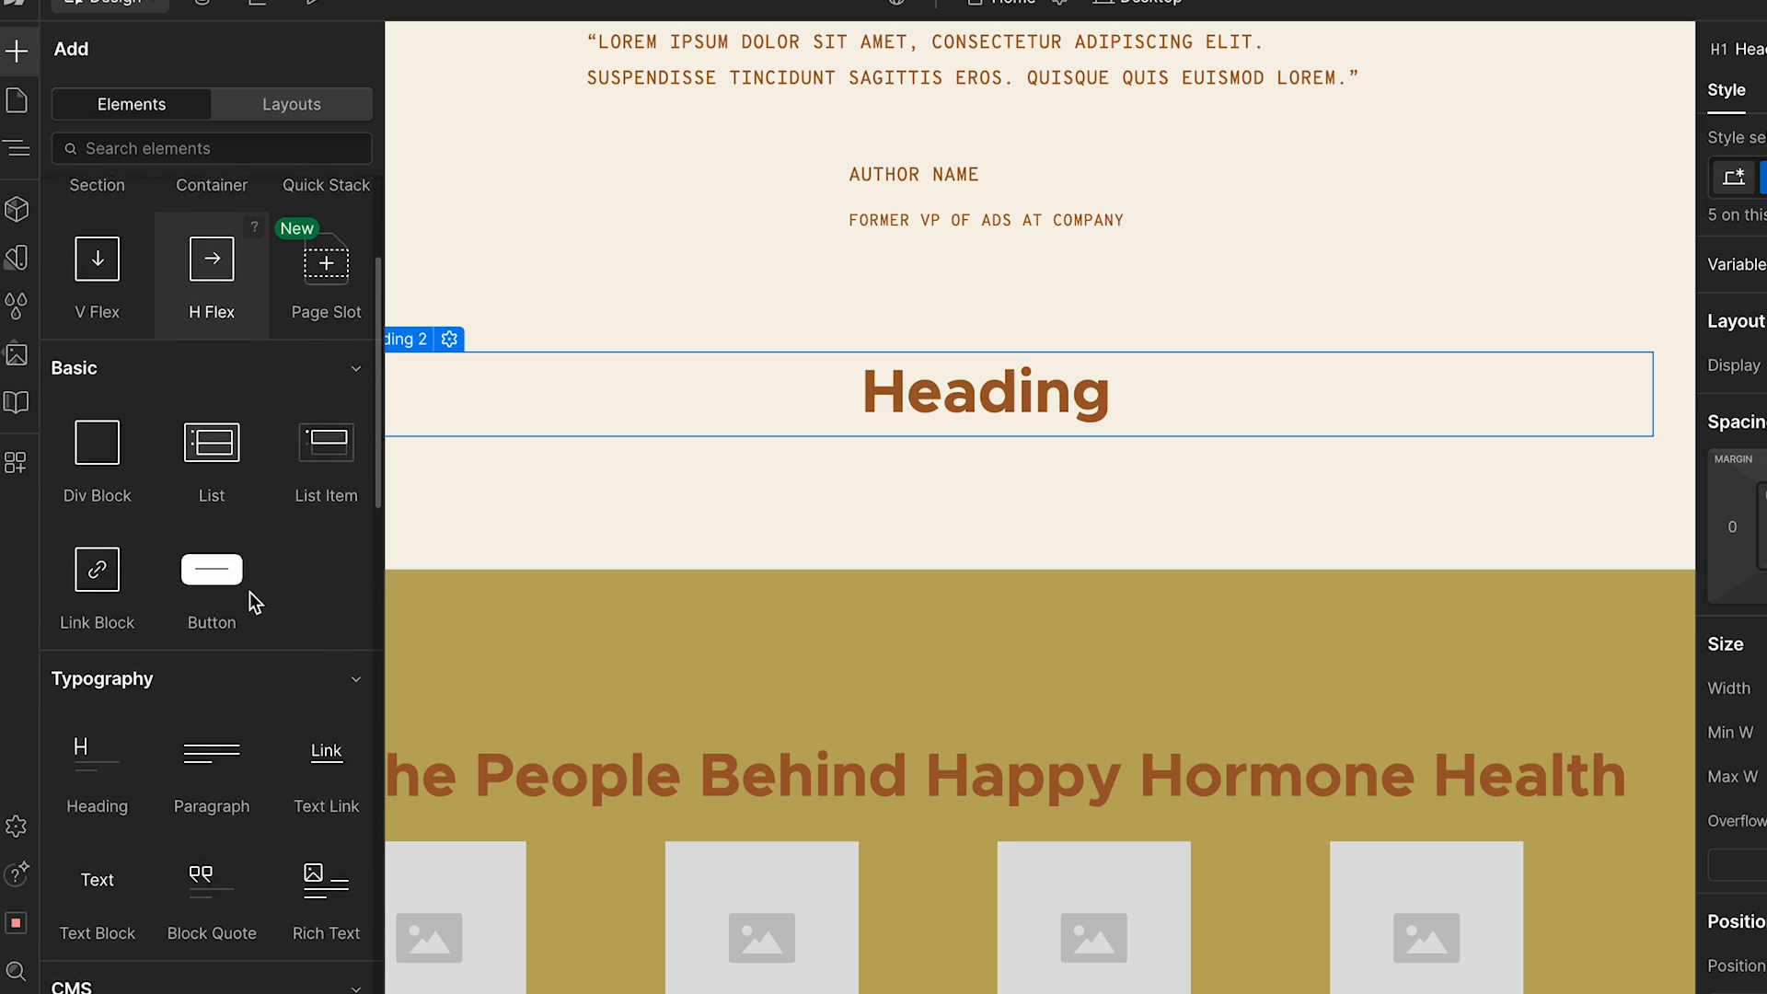
Step: Add a paragraph beneath the Heading below the testimonial and apply the Paragraph Small class to it
{"action": "scroll", "coordinate": [213, 730], "scroll_direction": "down", "scroll_amount": 4}
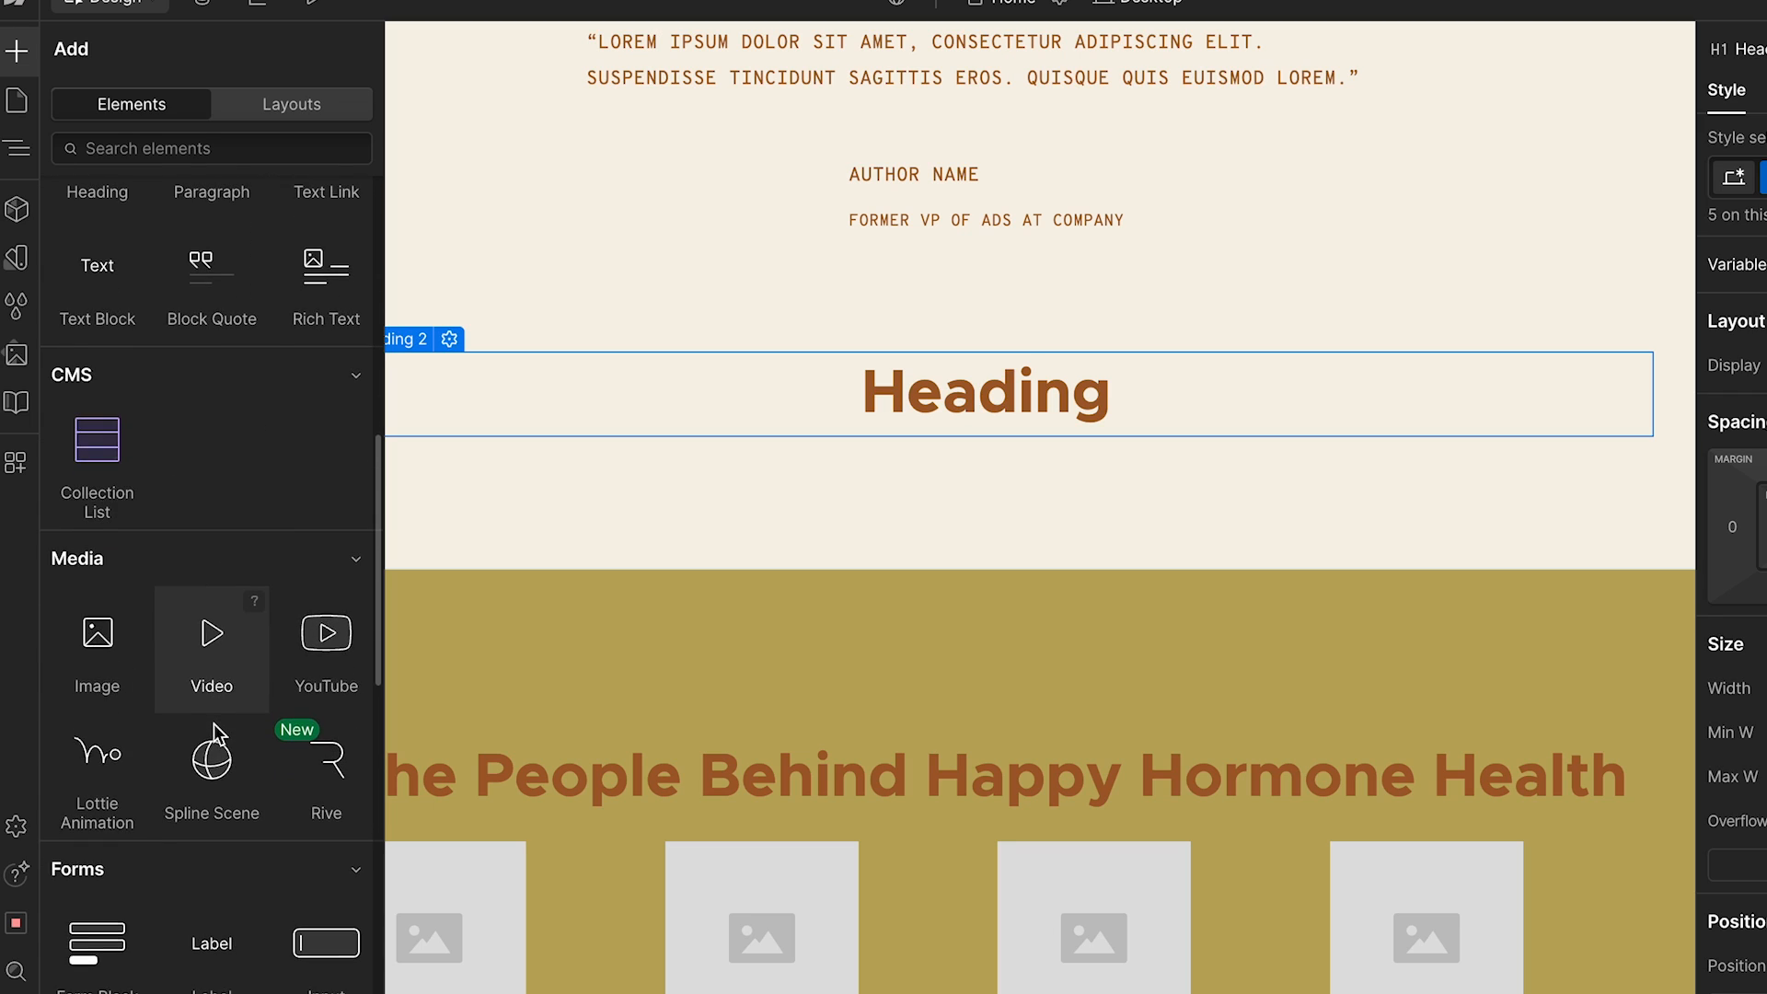
{"action": "scroll", "coordinate": [213, 729], "scroll_direction": "up", "scroll_amount": 4}
{"action": "scroll", "coordinate": [214, 734], "scroll_direction": "down", "scroll_amount": 10}
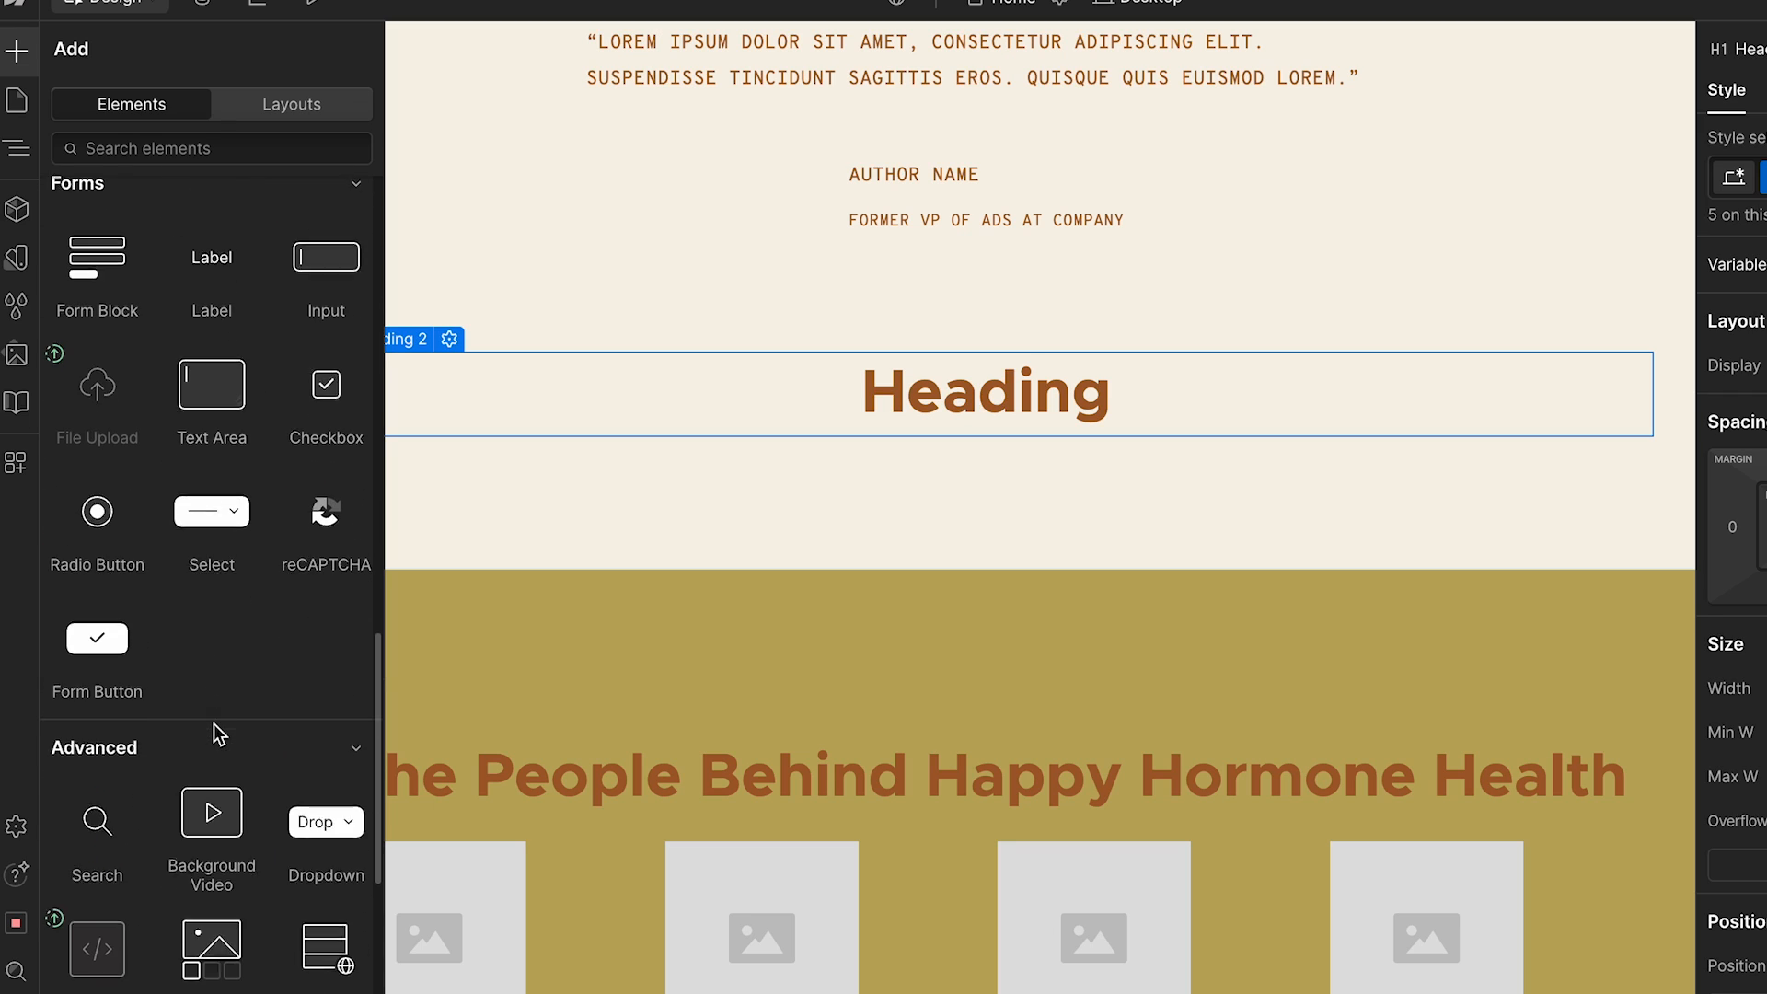
{"action": "scroll", "coordinate": [222, 874], "scroll_direction": "down", "scroll_amount": 4}
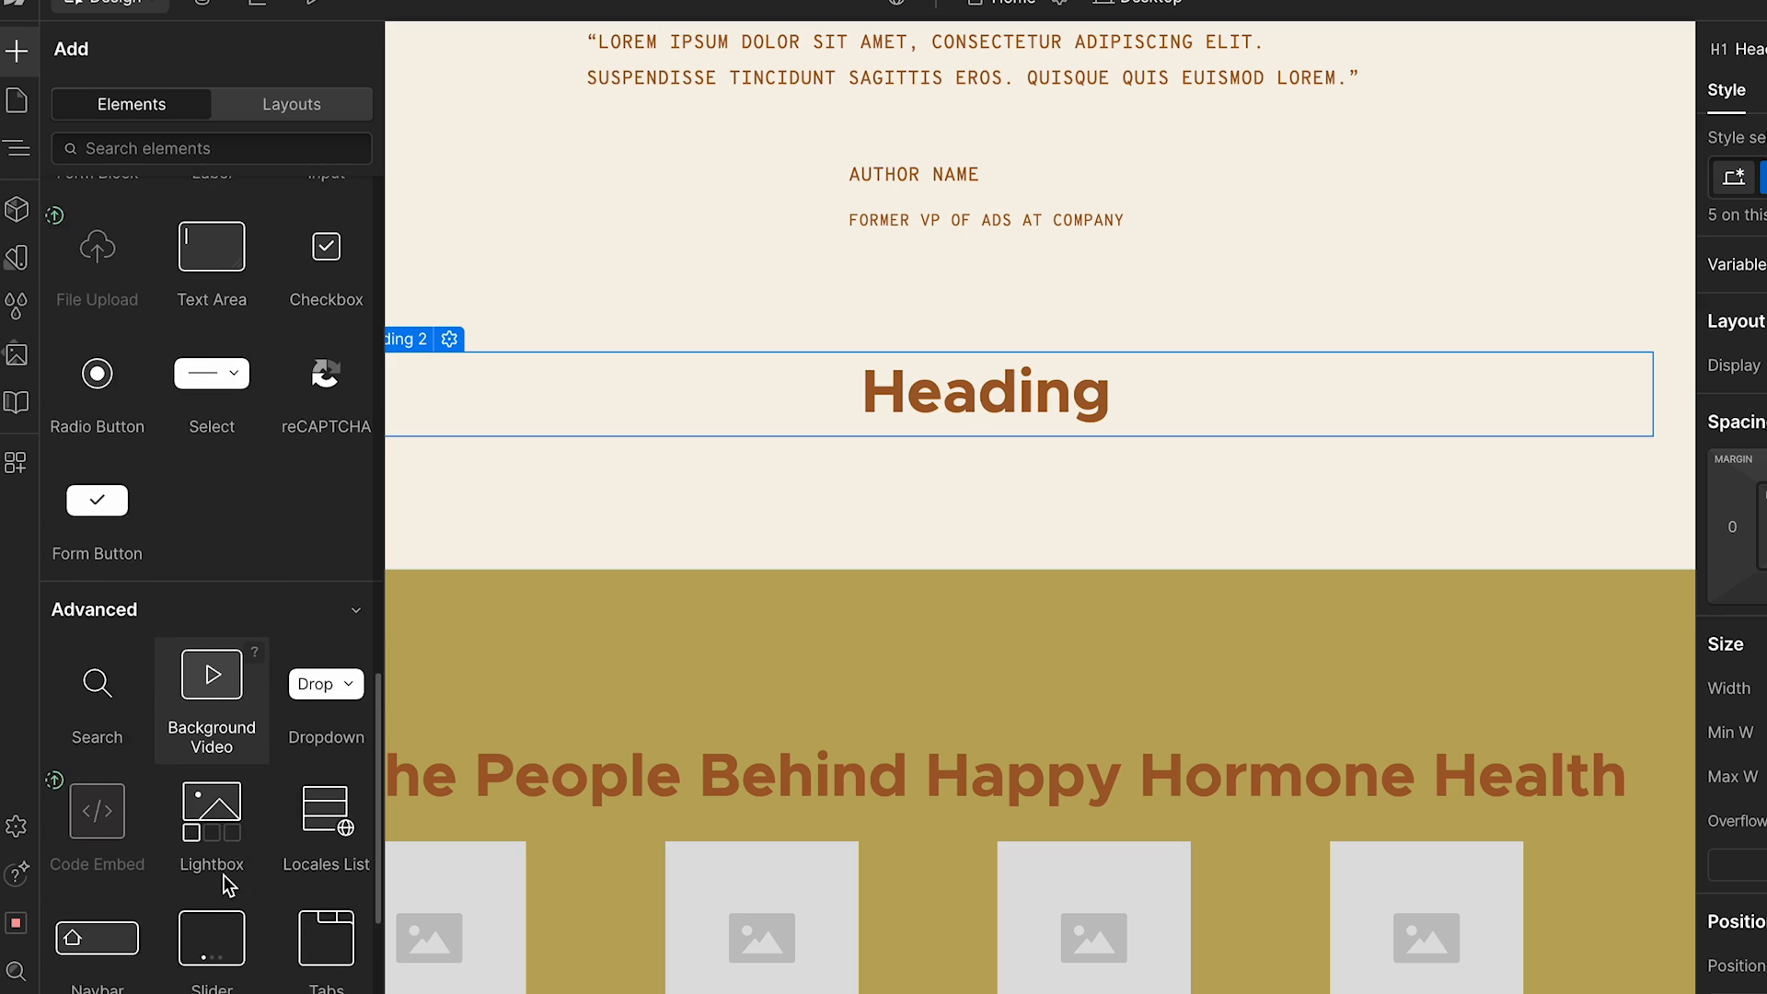
{"action": "scroll", "coordinate": [223, 875], "scroll_direction": "up", "scroll_amount": 8}
{"action": "scroll", "coordinate": [223, 874], "scroll_direction": "up", "scroll_amount": 8}
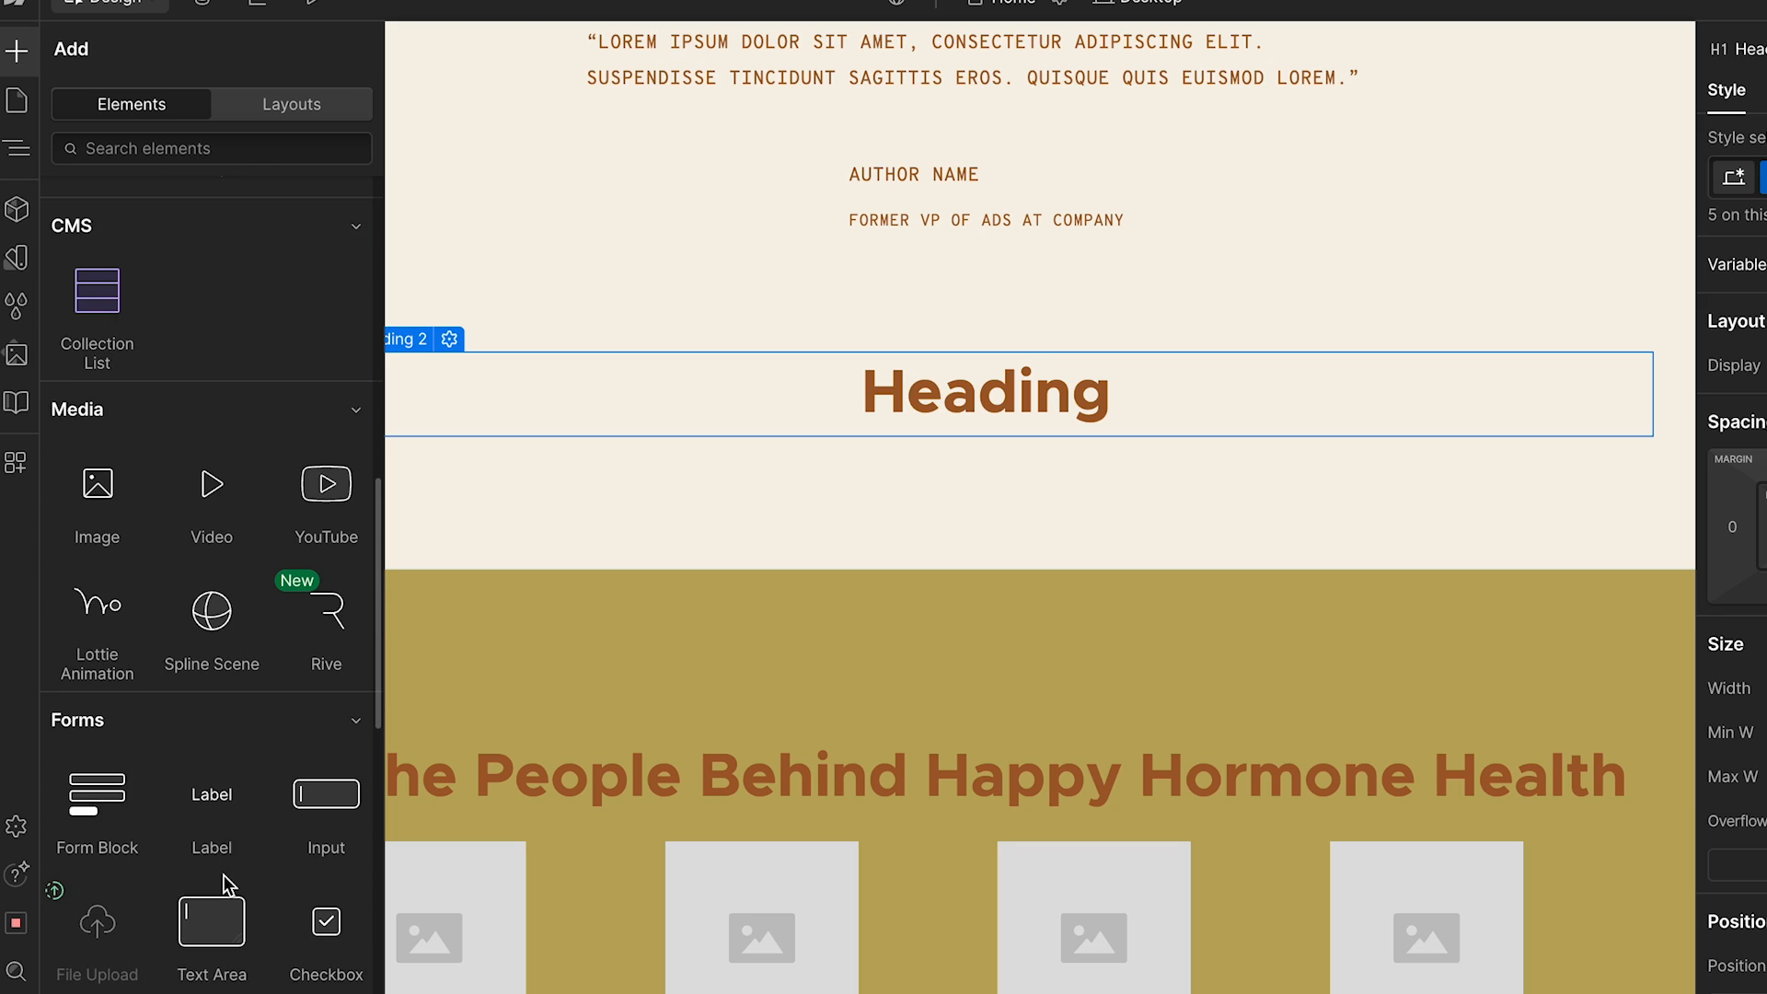
{"action": "left_click_drag", "start_coordinate": [192, 661], "coordinate": [974, 427]}
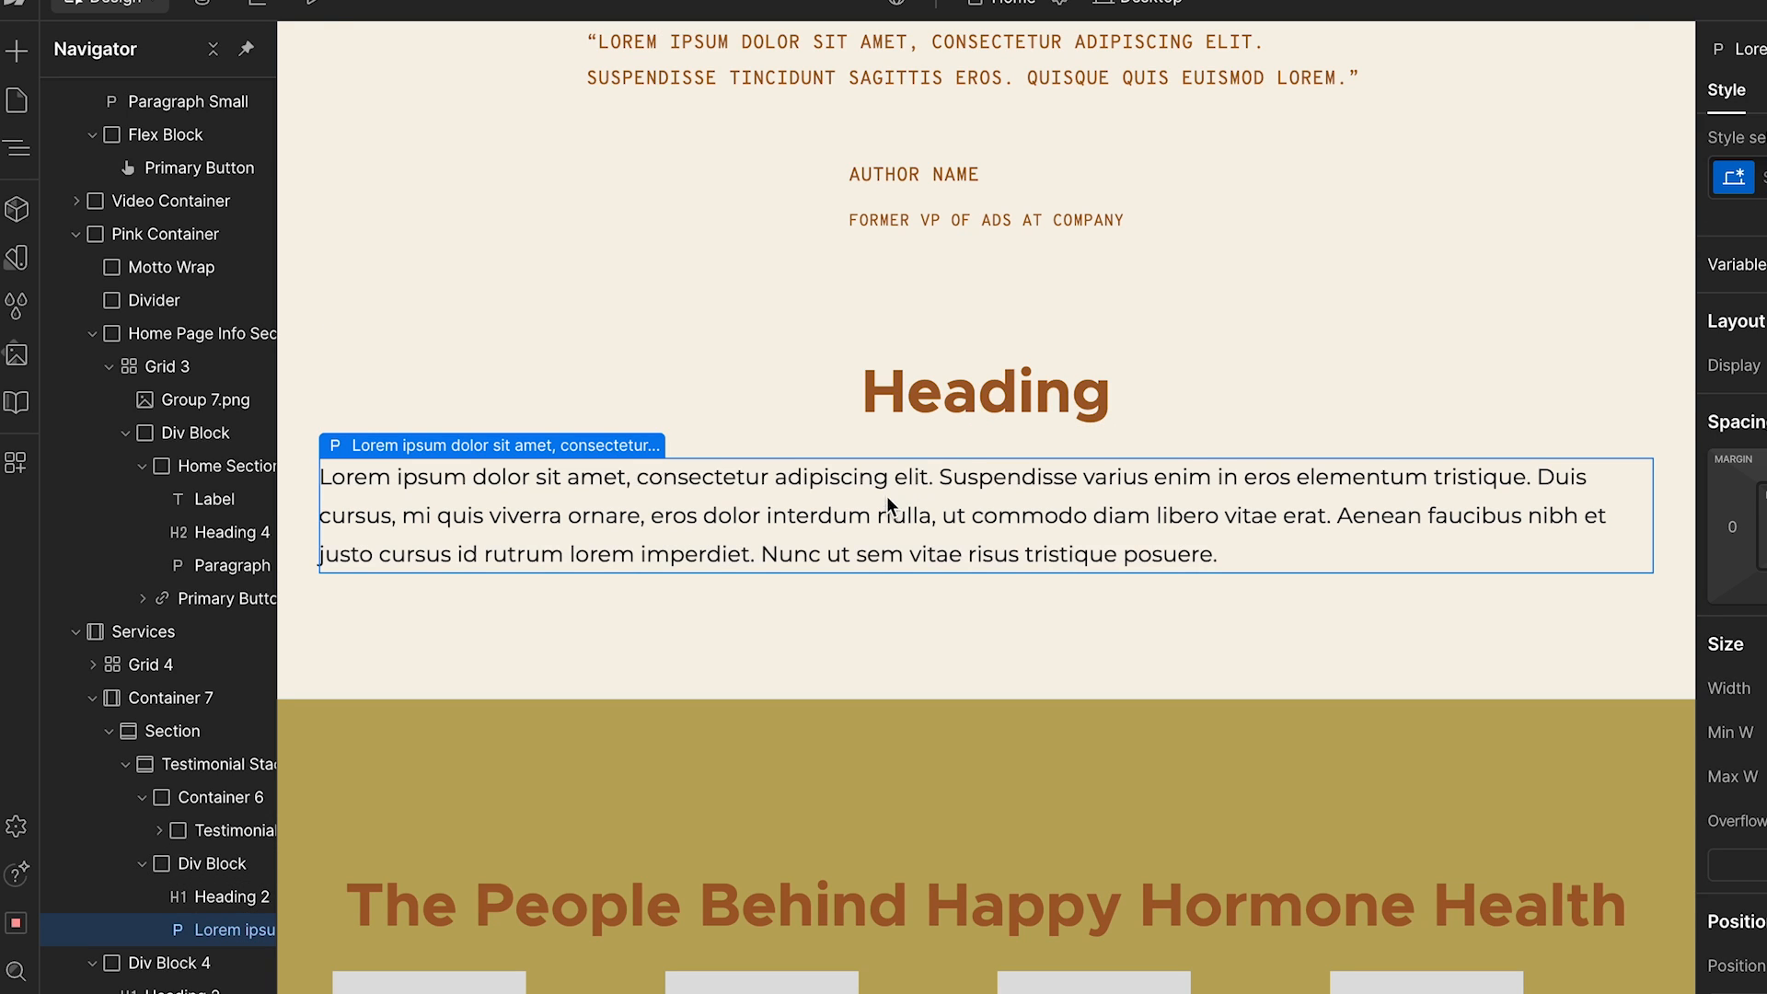
{"action": "key", "text": "ctrl+Return"}
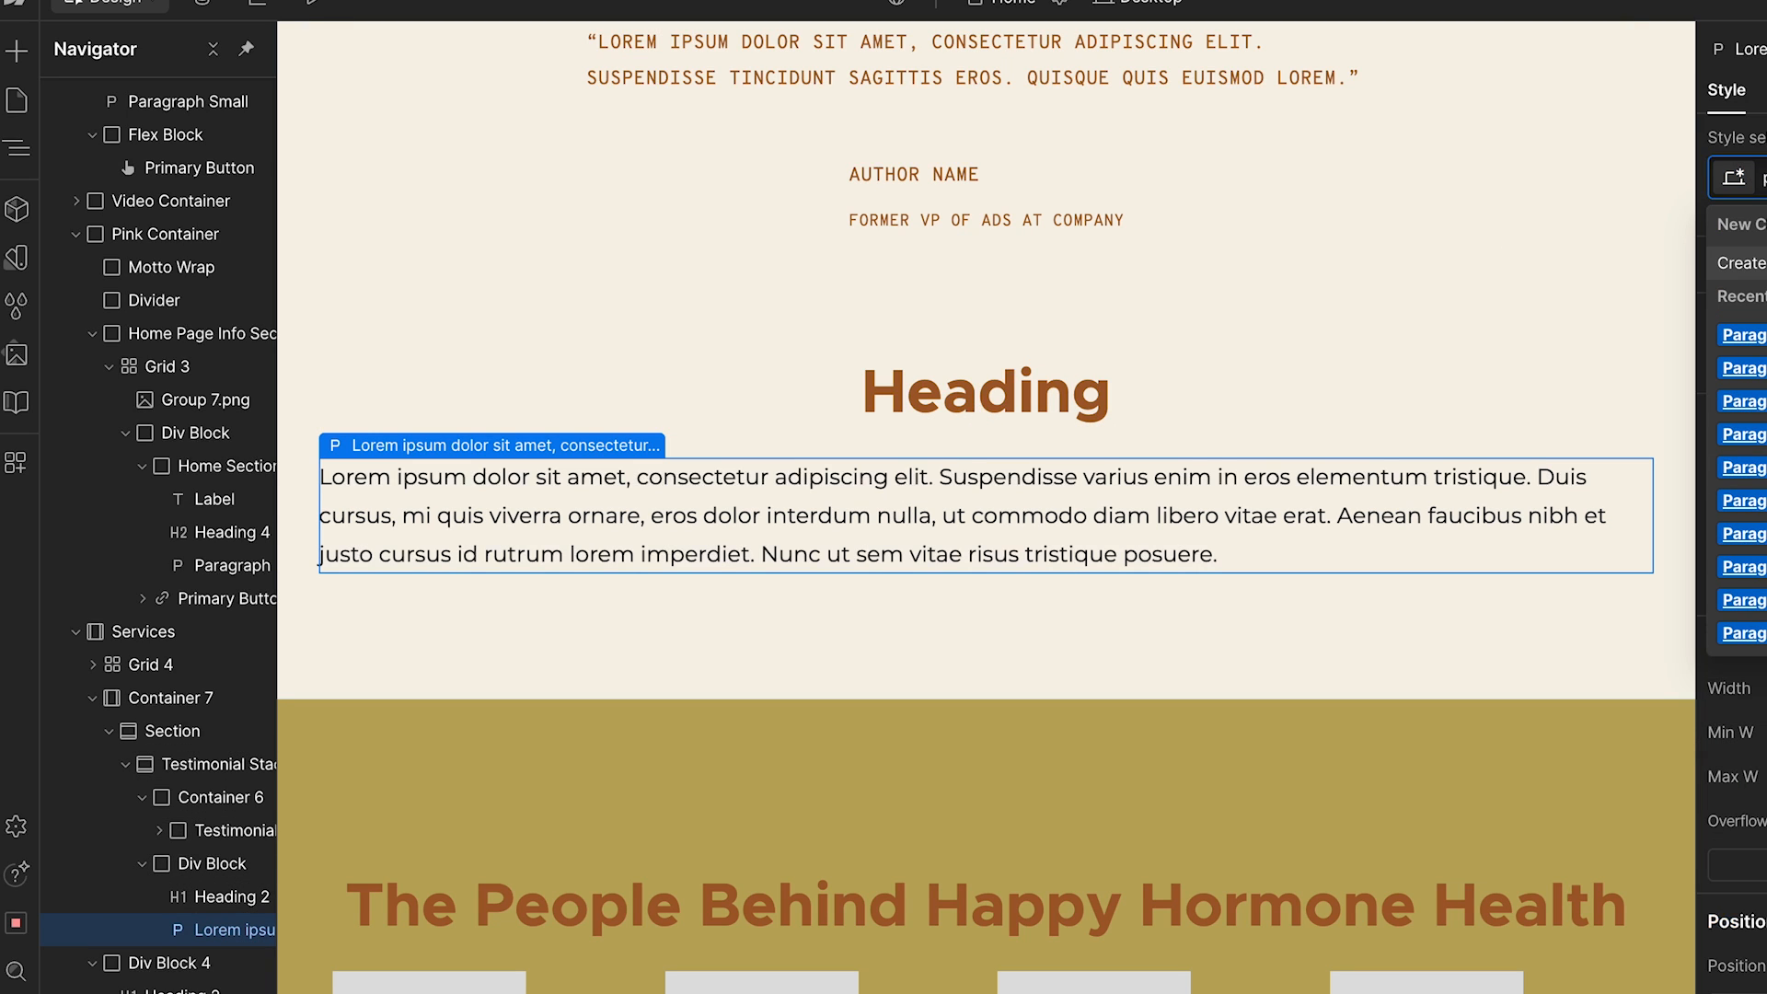
{"action": "key", "text": "Return"}
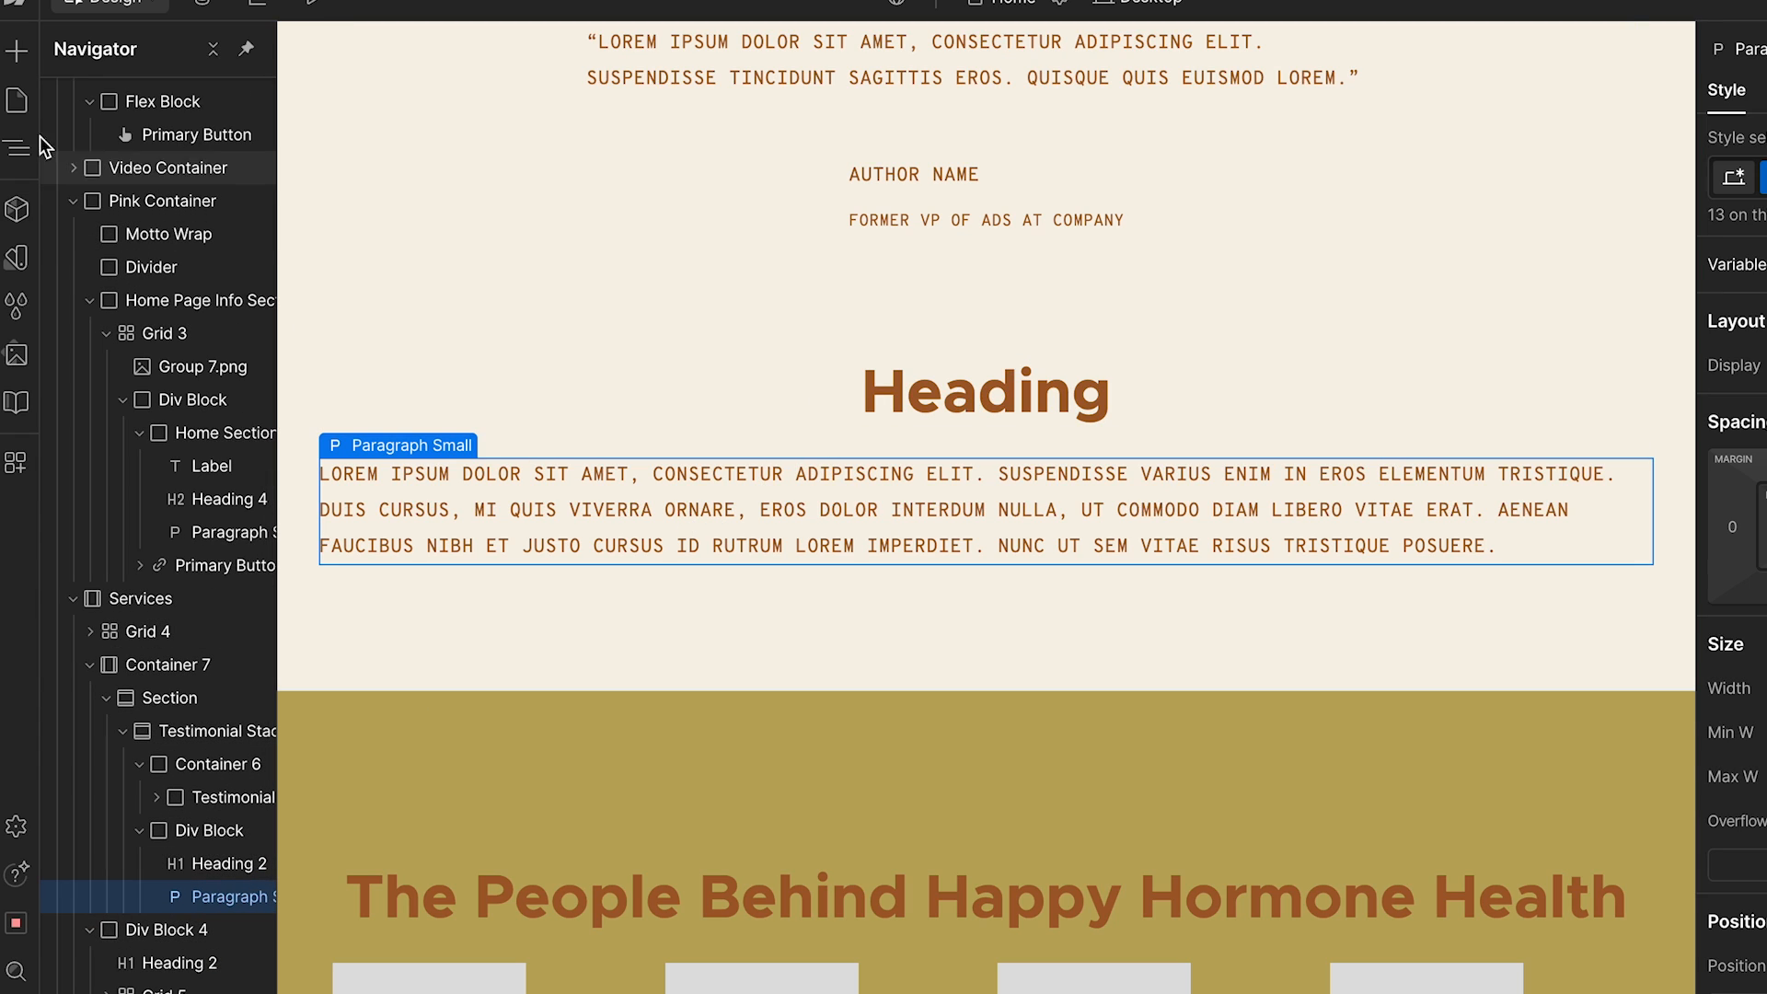
Step: Add a button beneath the new paragraph and apply the Secondary Button class to it
{"action": "left_click", "coordinate": [17, 53]}
{"action": "scroll", "coordinate": [185, 613], "scroll_direction": "down", "scroll_amount": 1}
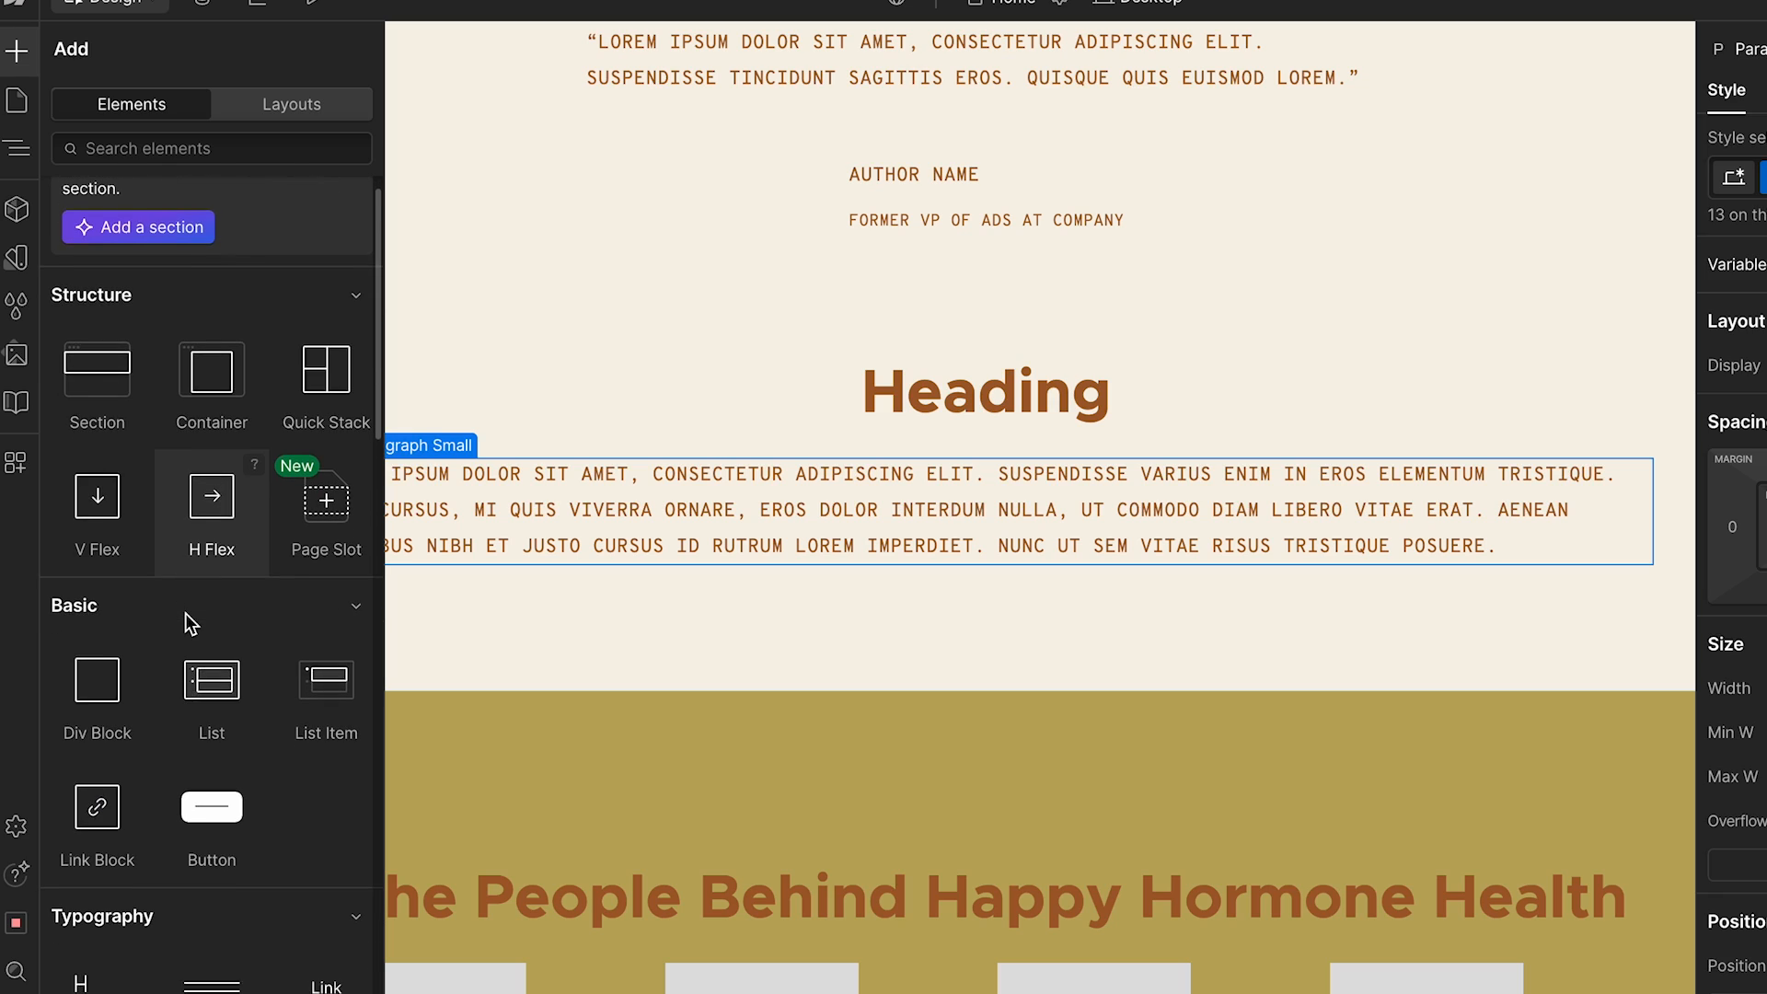
{"action": "left_click_drag", "start_coordinate": [193, 810], "coordinate": [940, 559]}
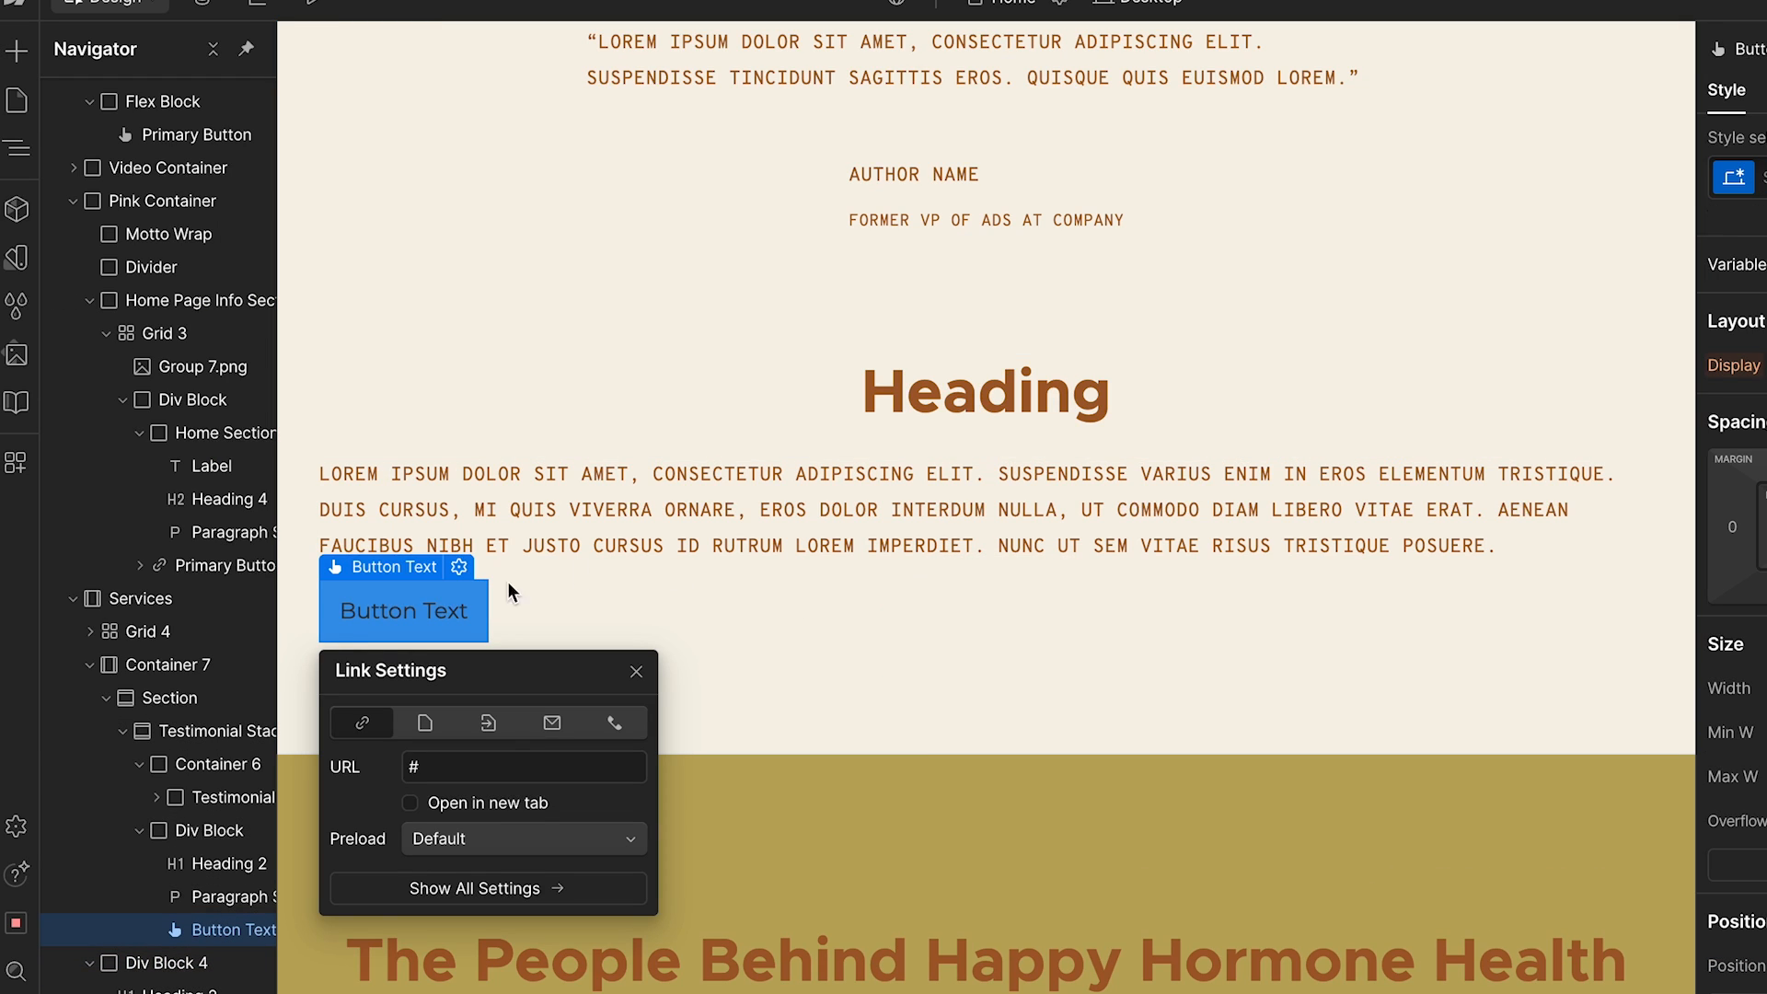
{"action": "key", "text": "Escape"}
{"action": "left_click", "coordinate": [1758, 177]}
{"action": "type", "text": "bu"}
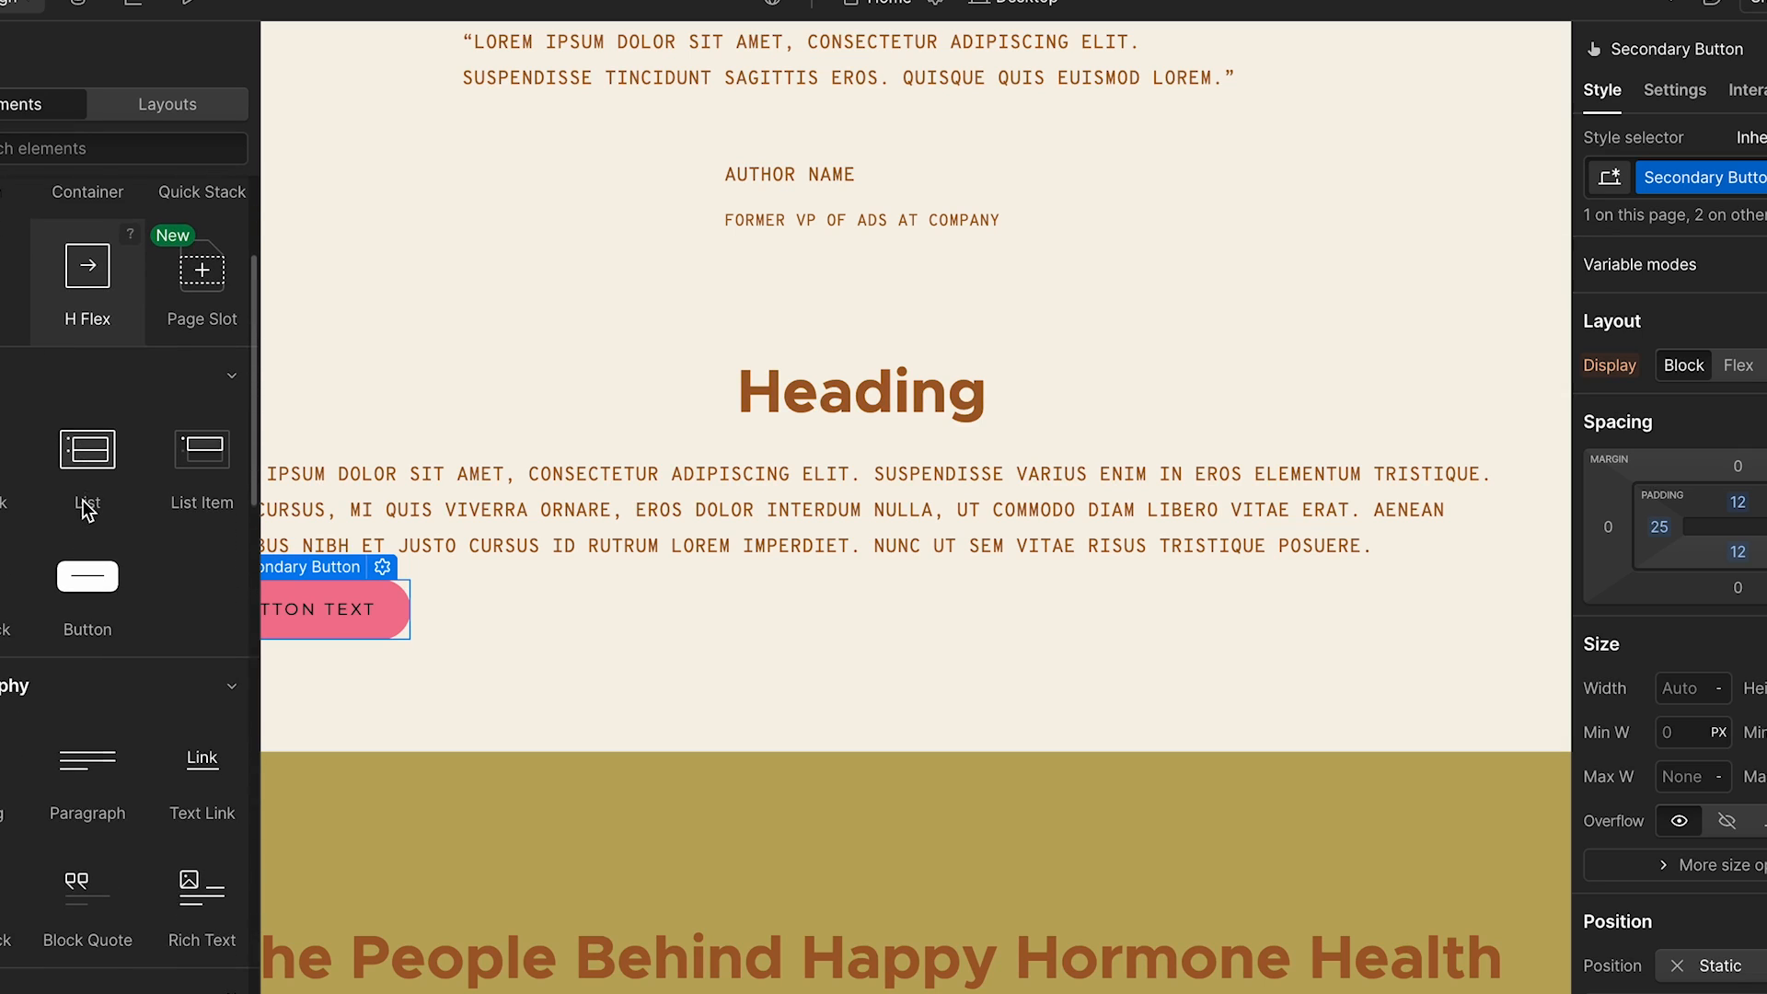
Step: Wrap the secondary button in a new vertical flex block below the paragraph and centre its contents
{"action": "scroll", "coordinate": [51, 268], "scroll_direction": "up", "scroll_amount": 1}
{"action": "left_click_drag", "start_coordinate": [11, 363], "coordinate": [700, 556]}
{"action": "left_click_drag", "start_coordinate": [305, 710], "coordinate": [651, 624]}
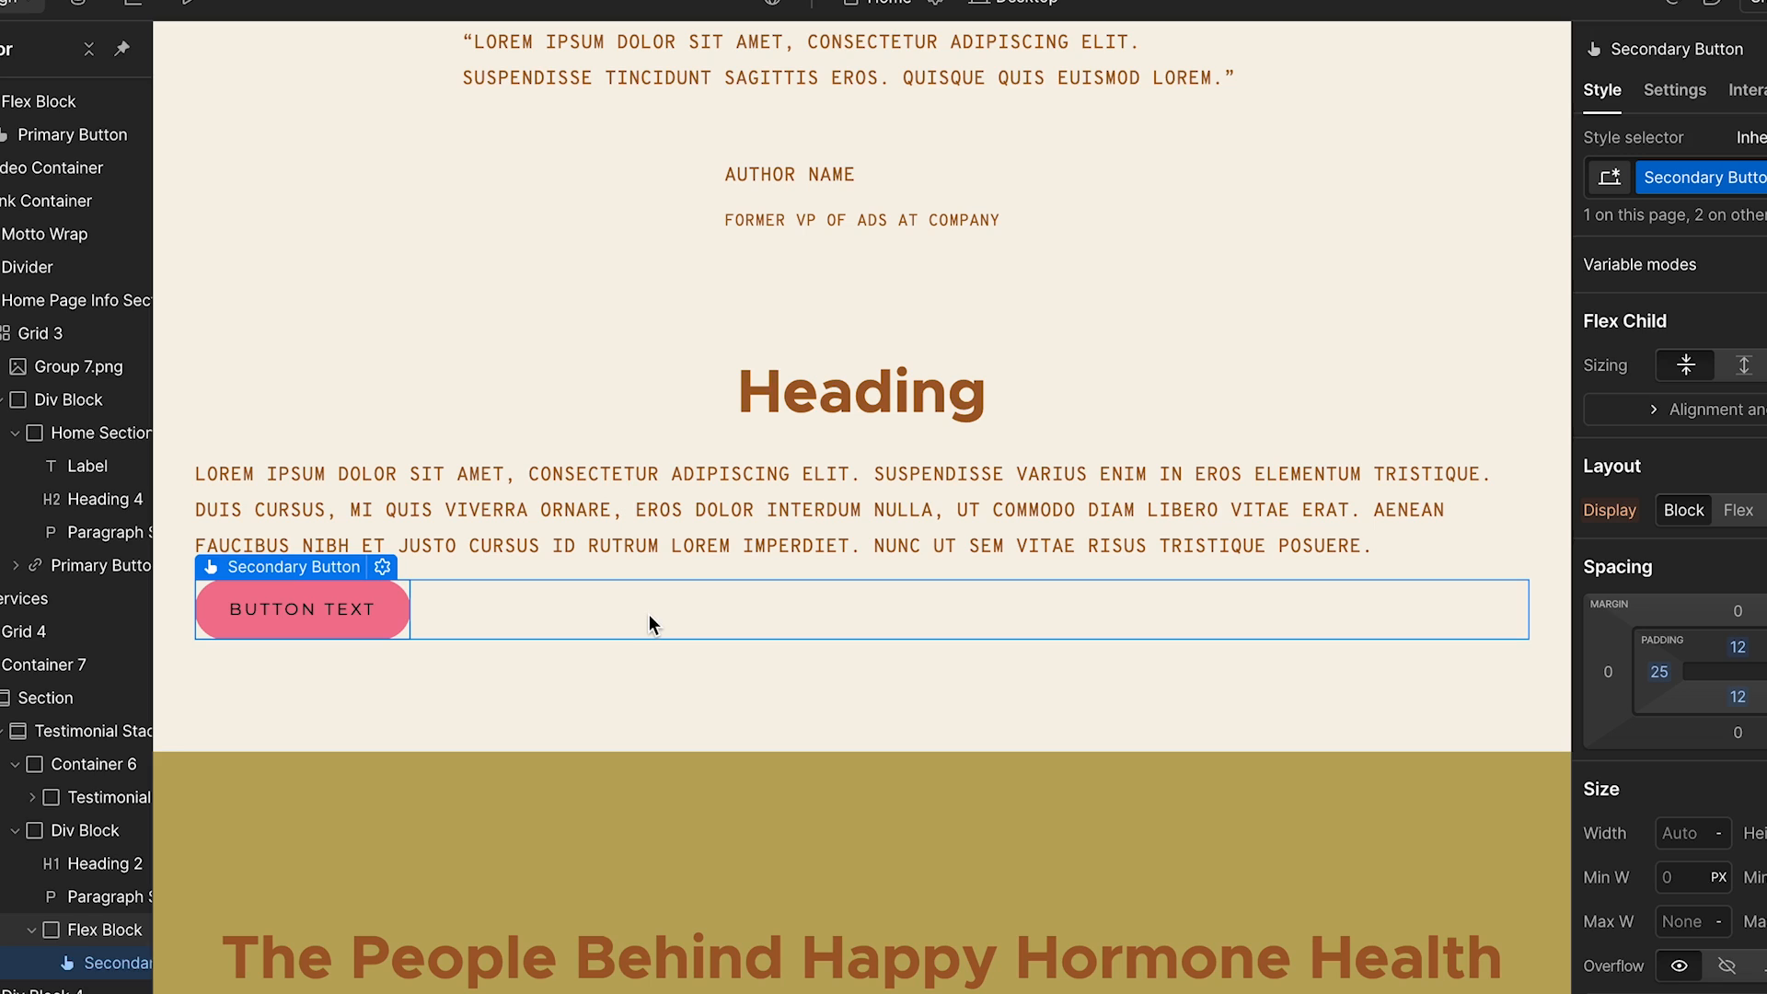
{"action": "left_click", "coordinate": [444, 608]}
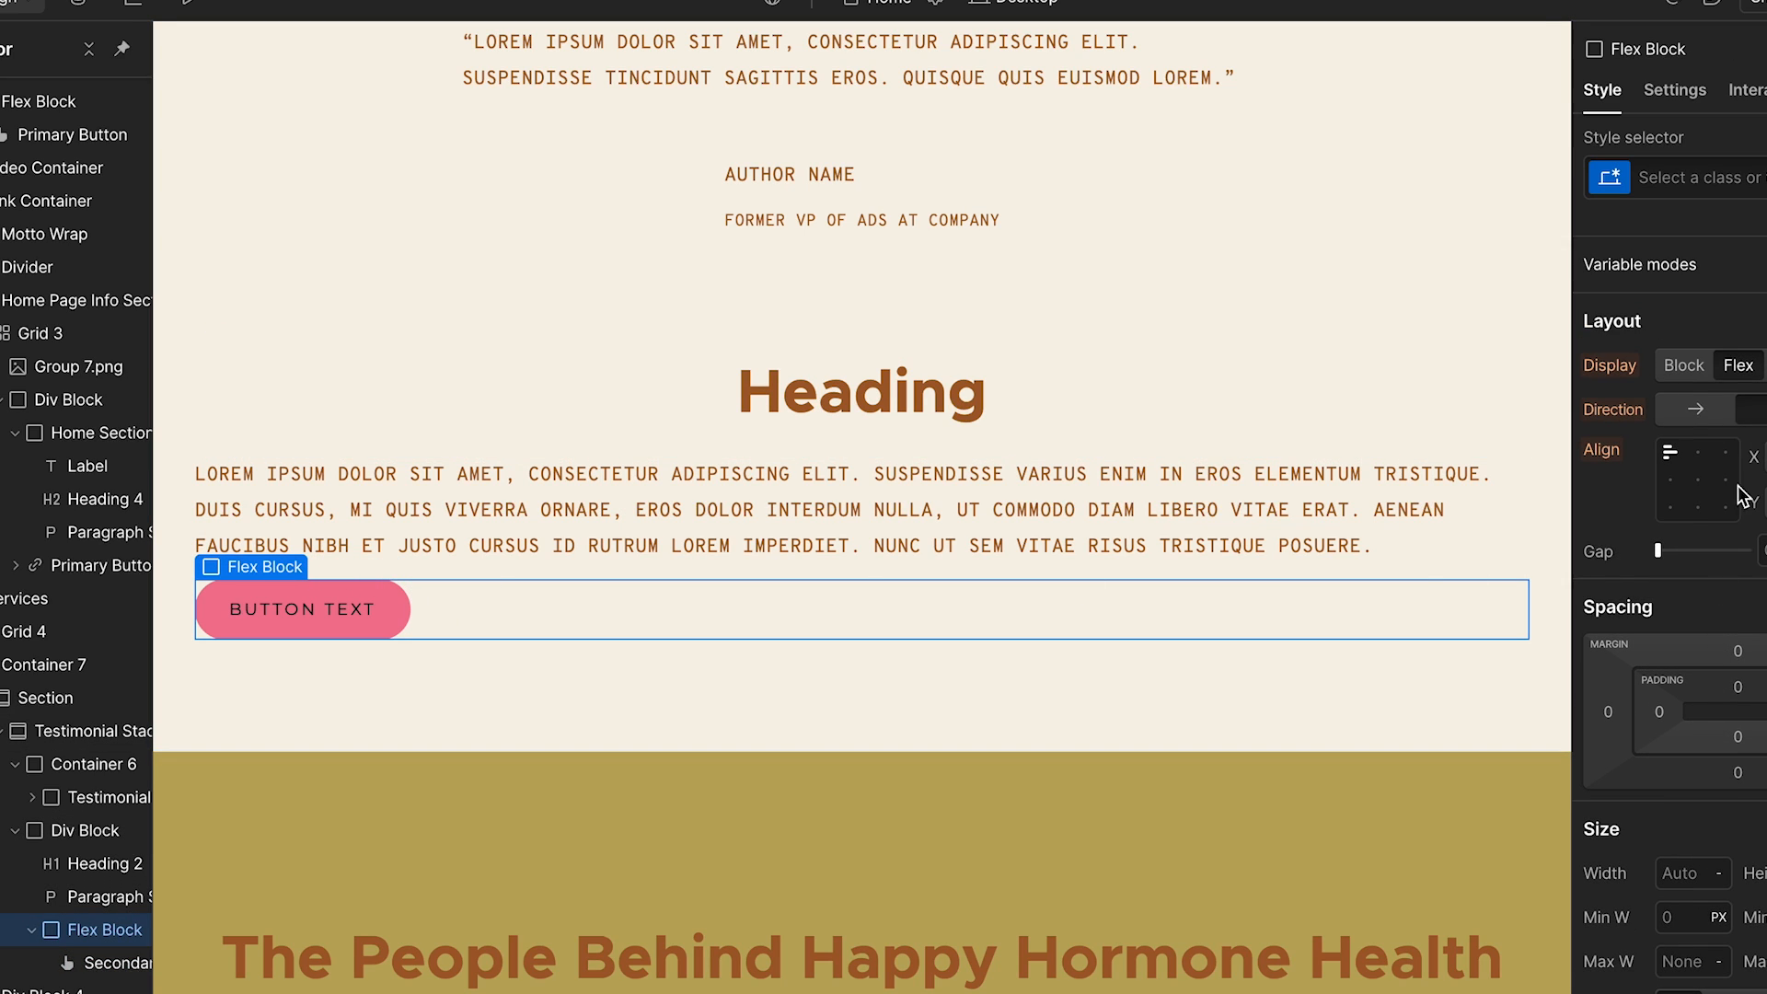
{"action": "left_click", "coordinate": [1700, 479]}
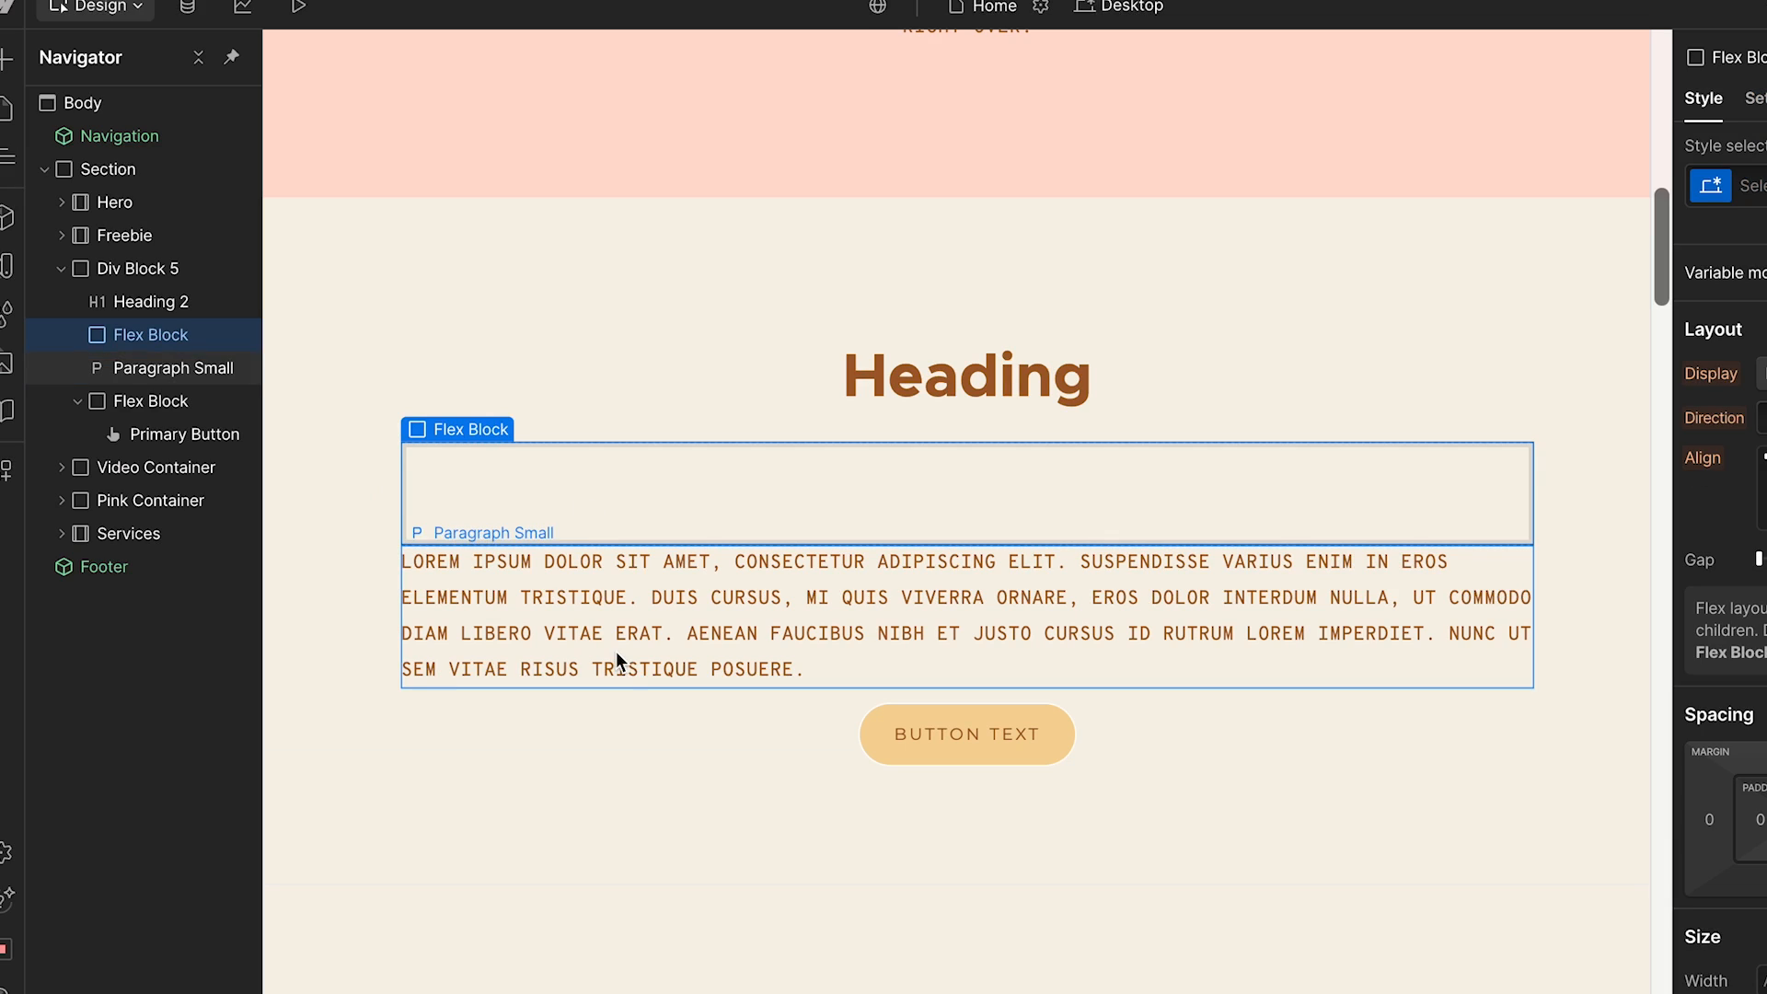
Step: Move the paragraph in Div Block 5 into the empty flex block and add a second paragraph beside it
{"action": "left_click_drag", "start_coordinate": [616, 650], "coordinate": [686, 489]}
{"action": "left_click", "coordinate": [9, 61]}
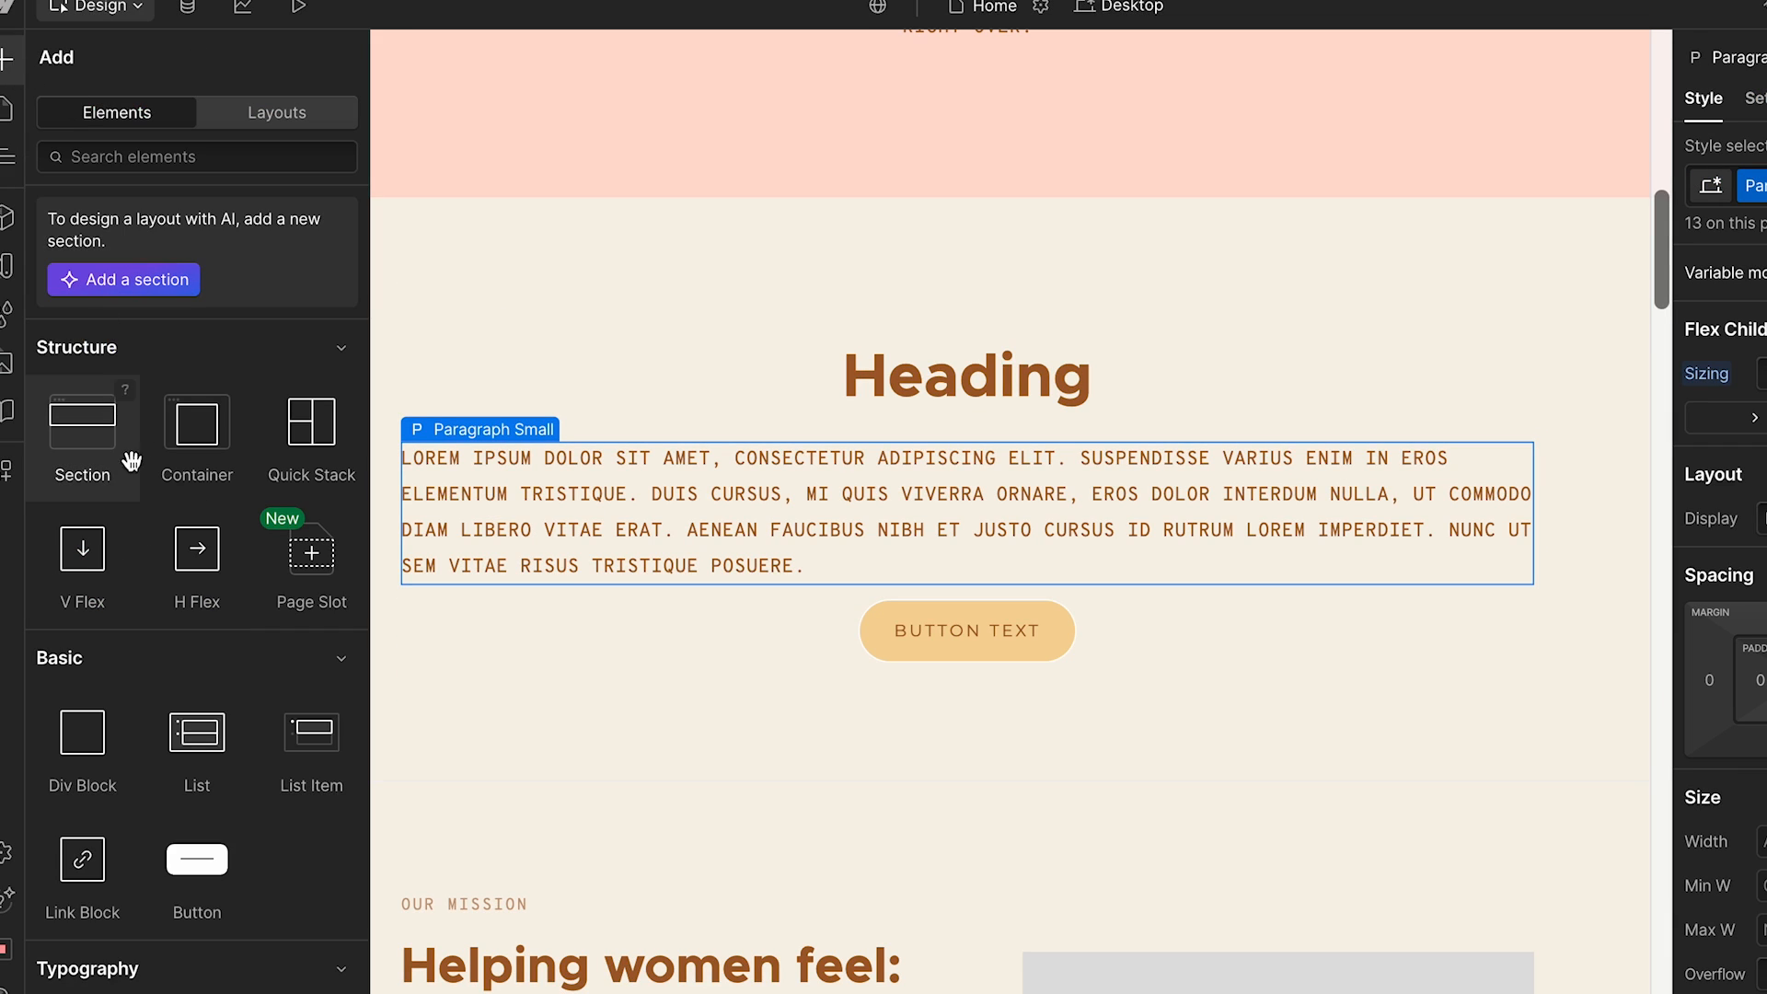
{"action": "scroll", "coordinate": [147, 852], "scroll_direction": "down", "scroll_amount": 4}
{"action": "left_click_drag", "start_coordinate": [210, 755], "coordinate": [1369, 517]}
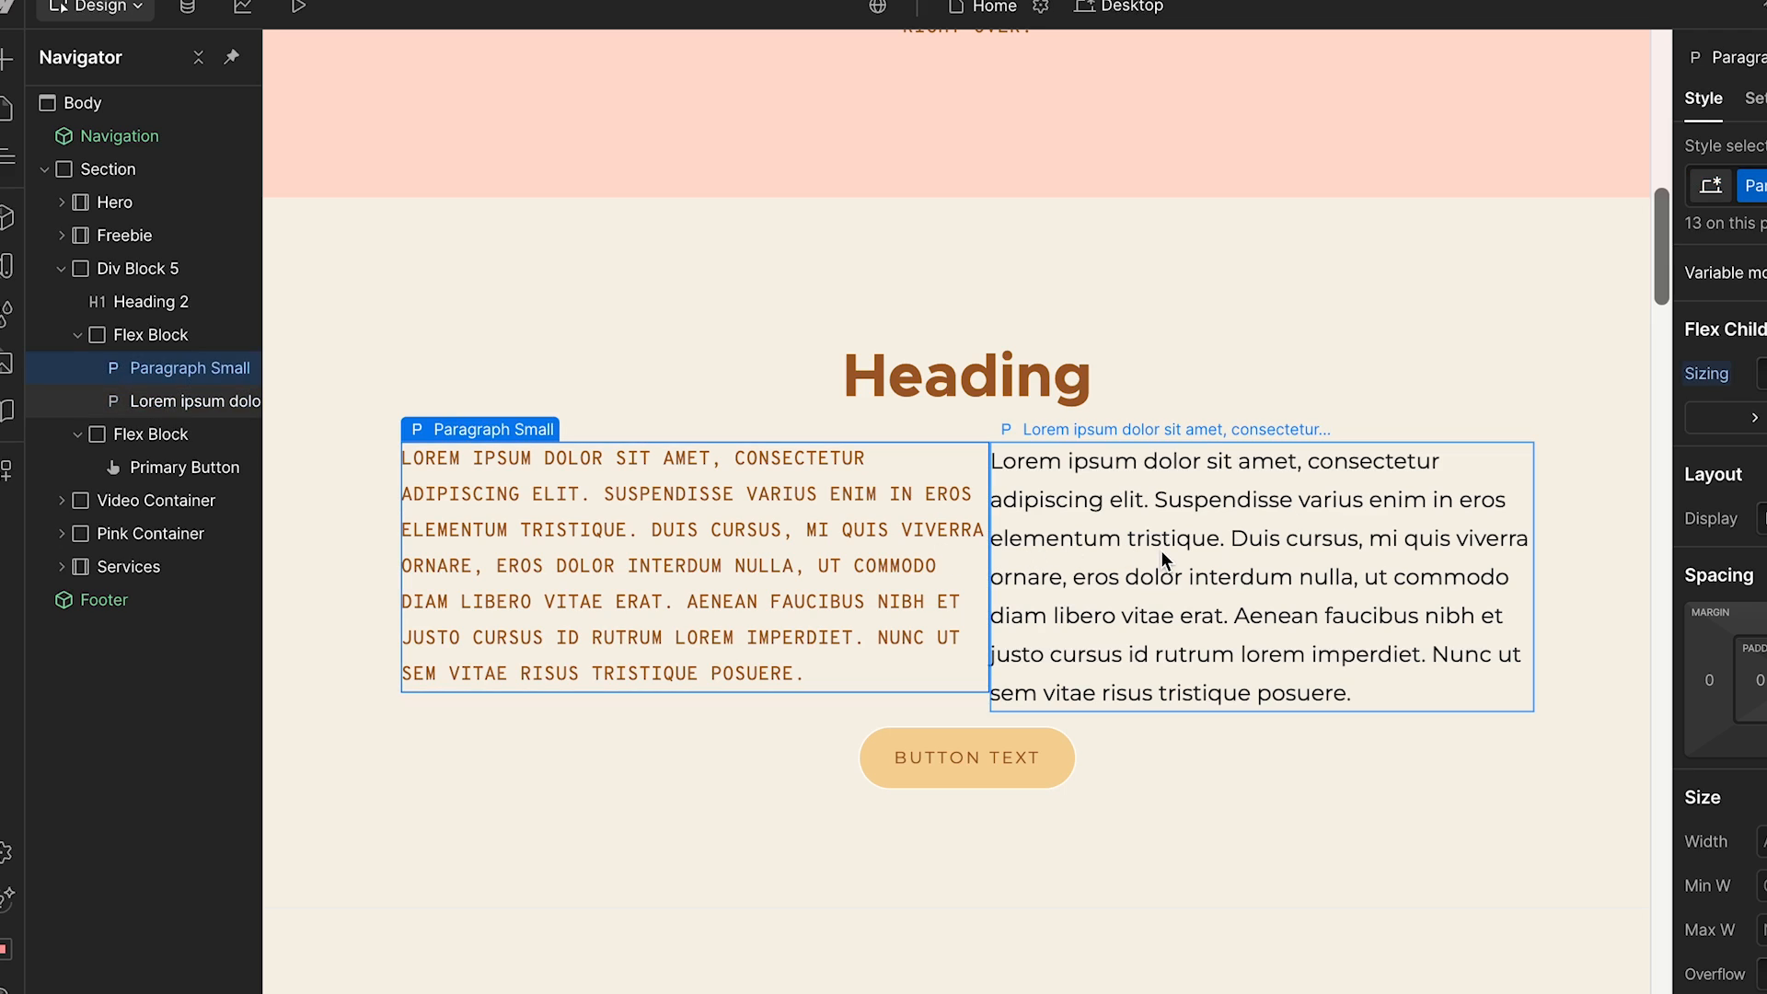
Step: Apply the Paragraph Small class to the second paragraph and select the flex block that holds both paragraphs
{"action": "key", "text": "ctrl+Return"}
{"action": "type", "text": "para"}
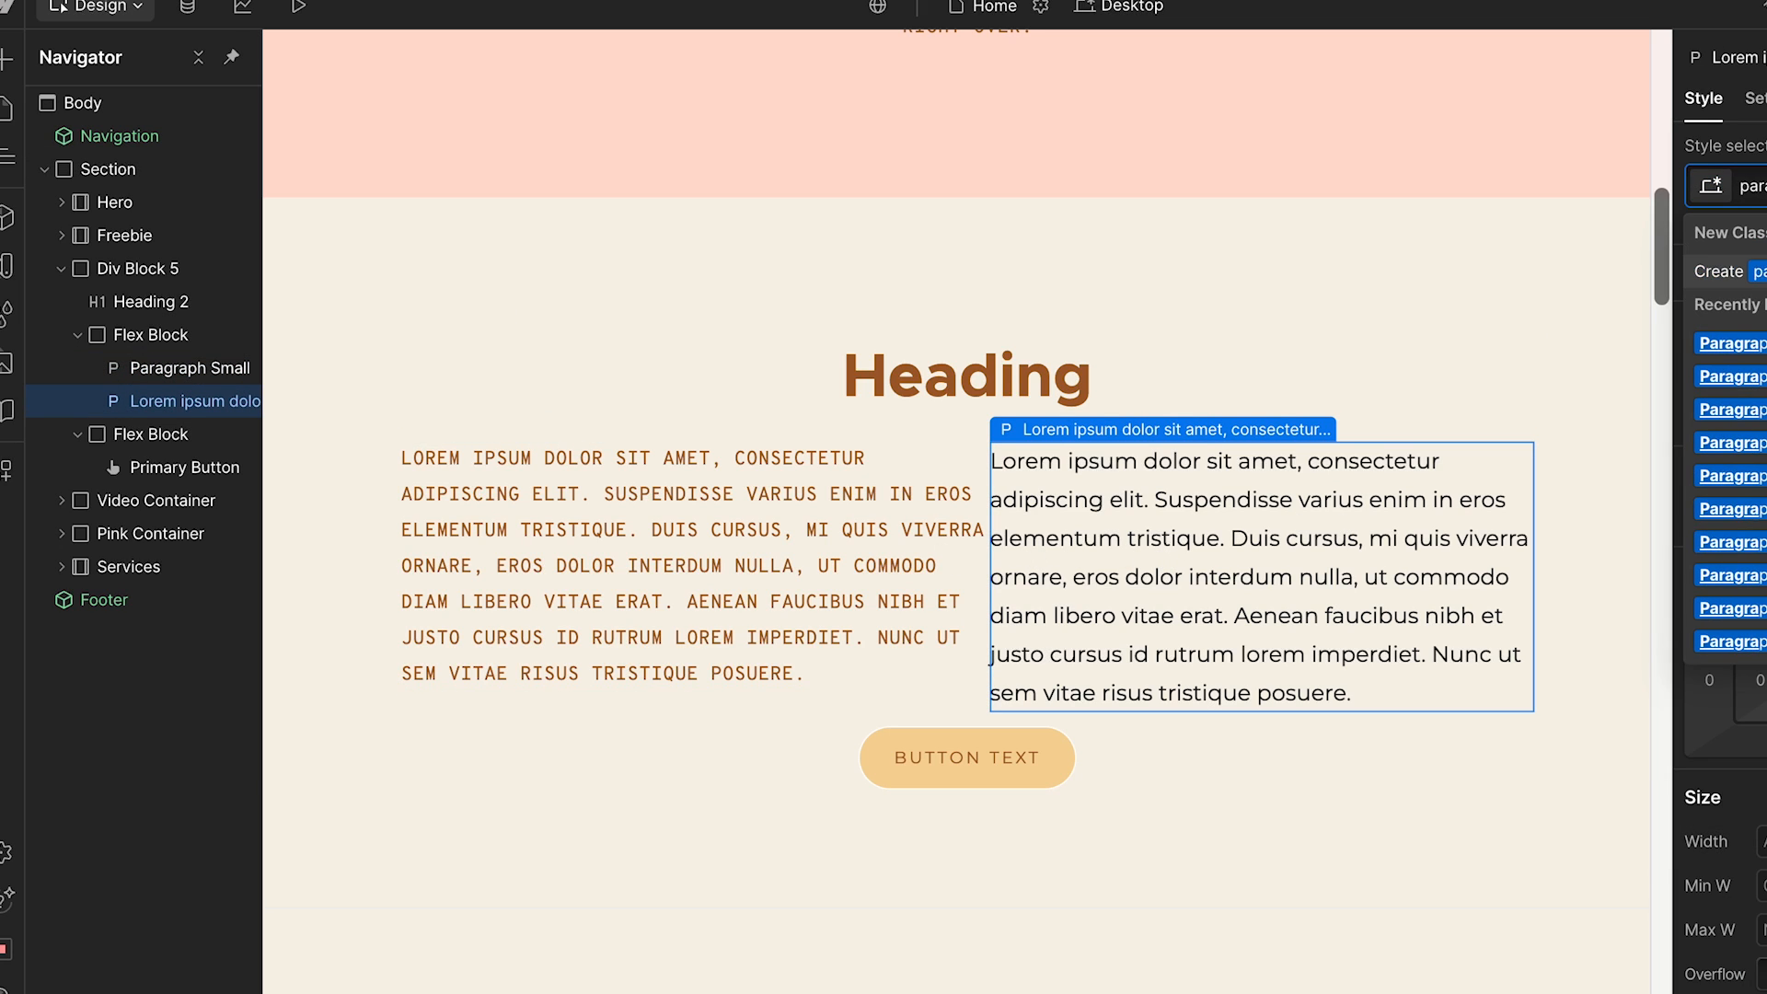
{"action": "key", "text": "Down"}
{"action": "key", "text": "Down"}
{"action": "key", "text": "Down"}
{"action": "key", "text": "Down"}
{"action": "key", "text": "Return"}
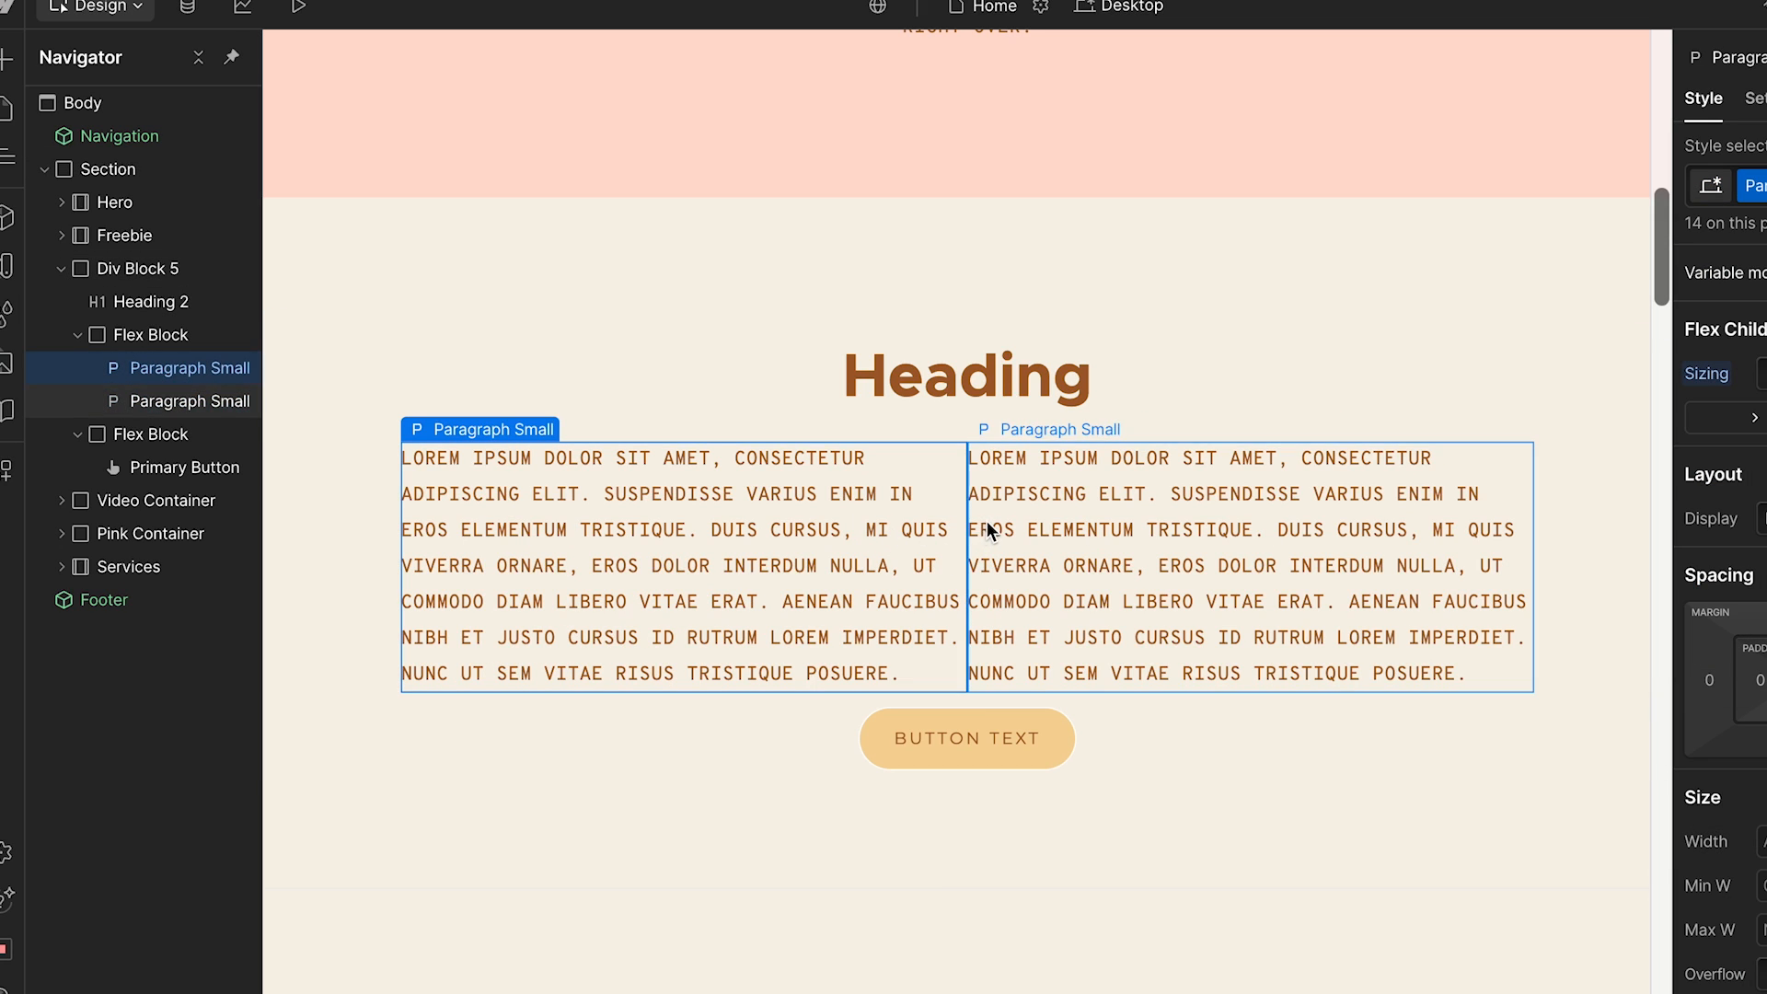
{"action": "left_click", "coordinate": [184, 337]}
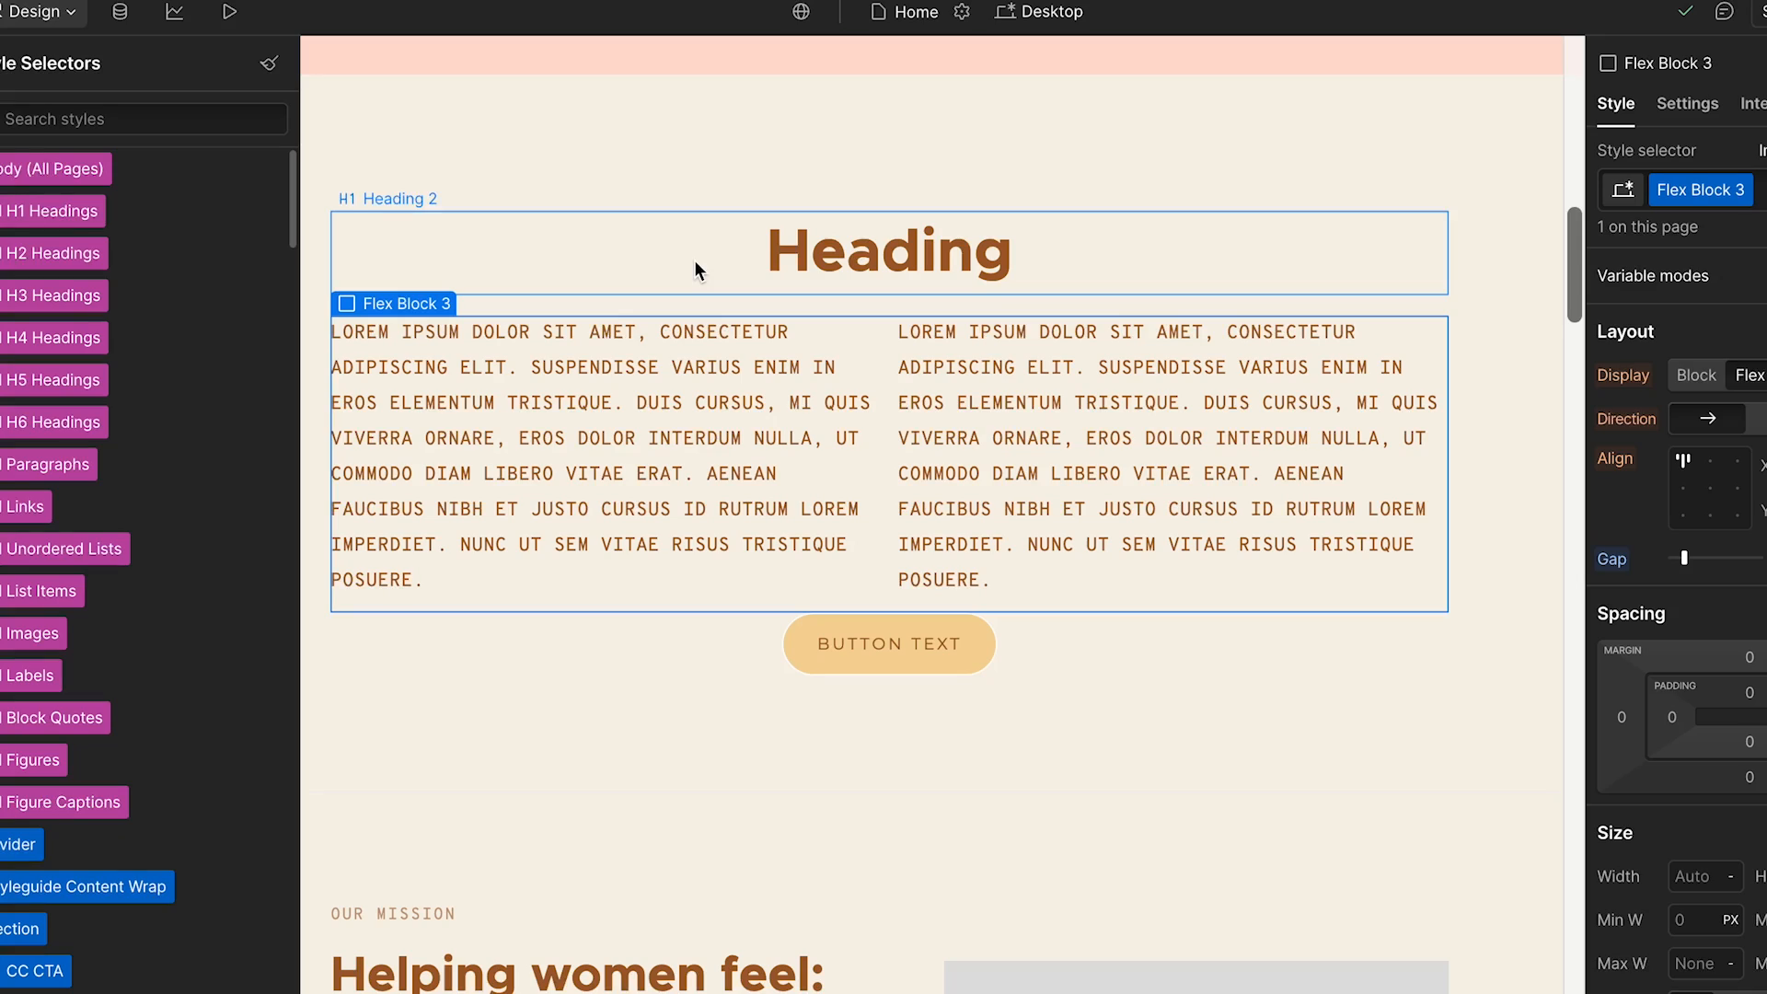
Step: Examine the site's style selectors, including the rename option and the CSS properties behind a class
{"action": "key", "text": "z"}
{"action": "key", "text": "g"}
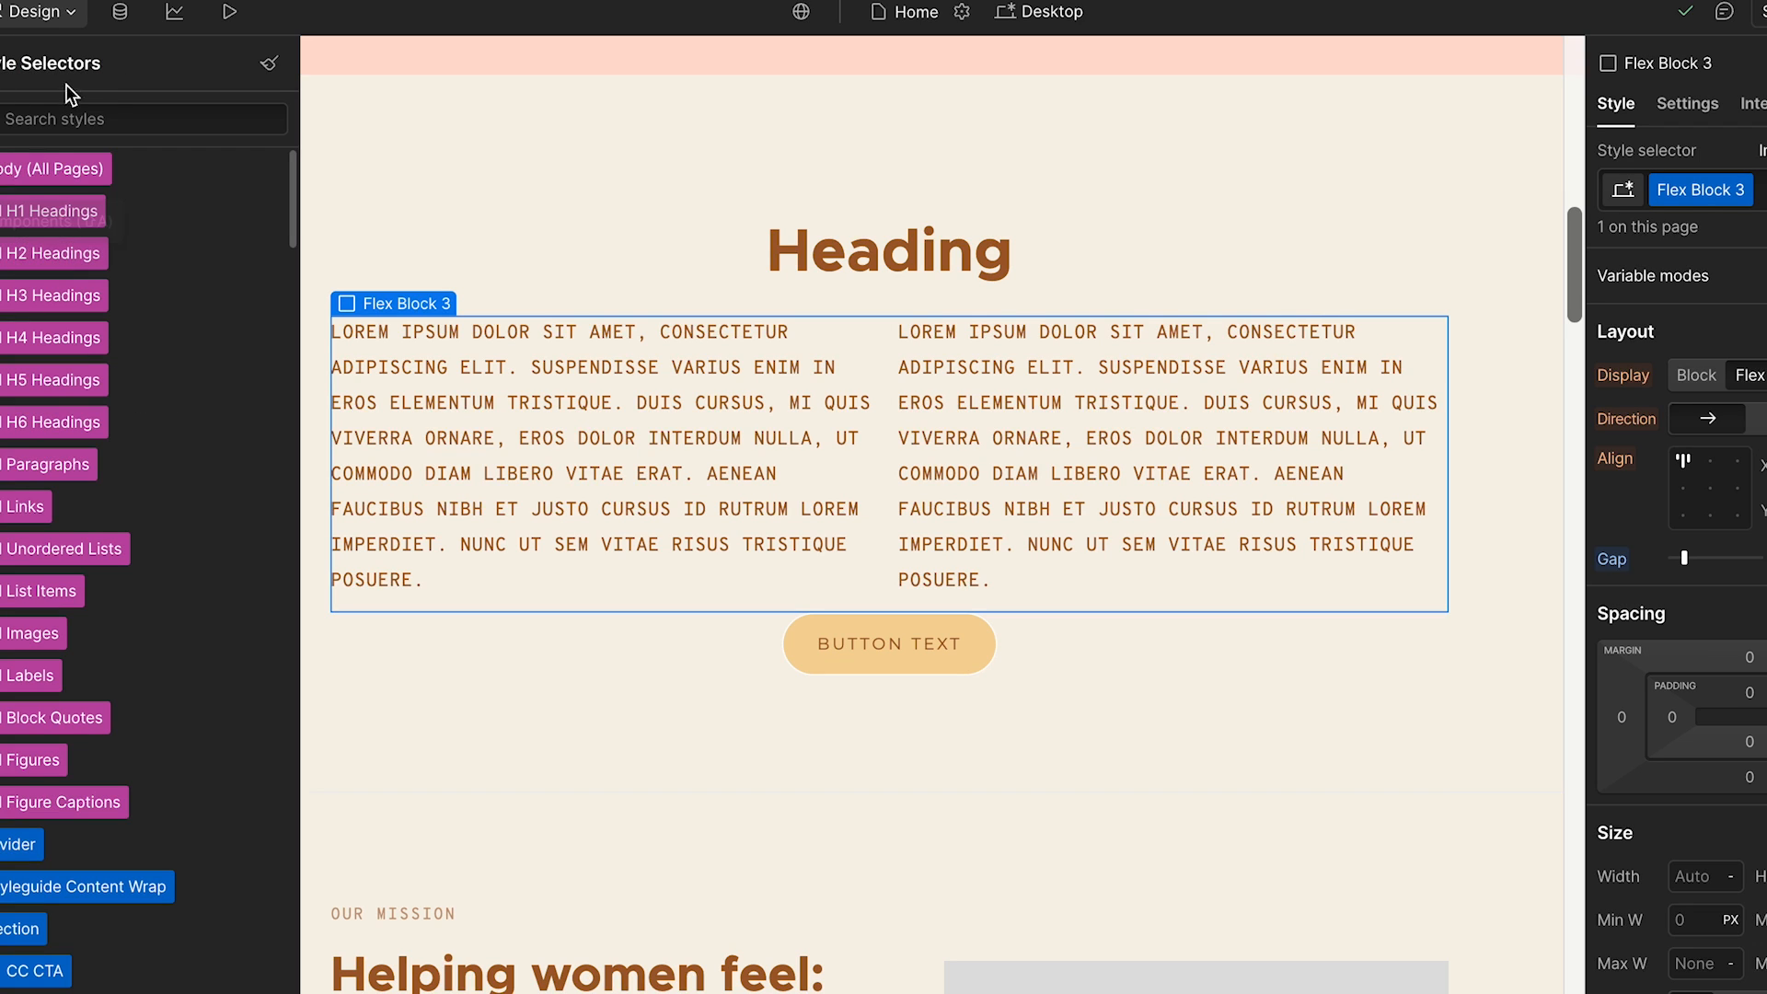
{"action": "scroll", "coordinate": [112, 729], "scroll_direction": "down", "scroll_amount": 5}
{"action": "scroll", "coordinate": [87, 461], "scroll_direction": "down", "scroll_amount": 4}
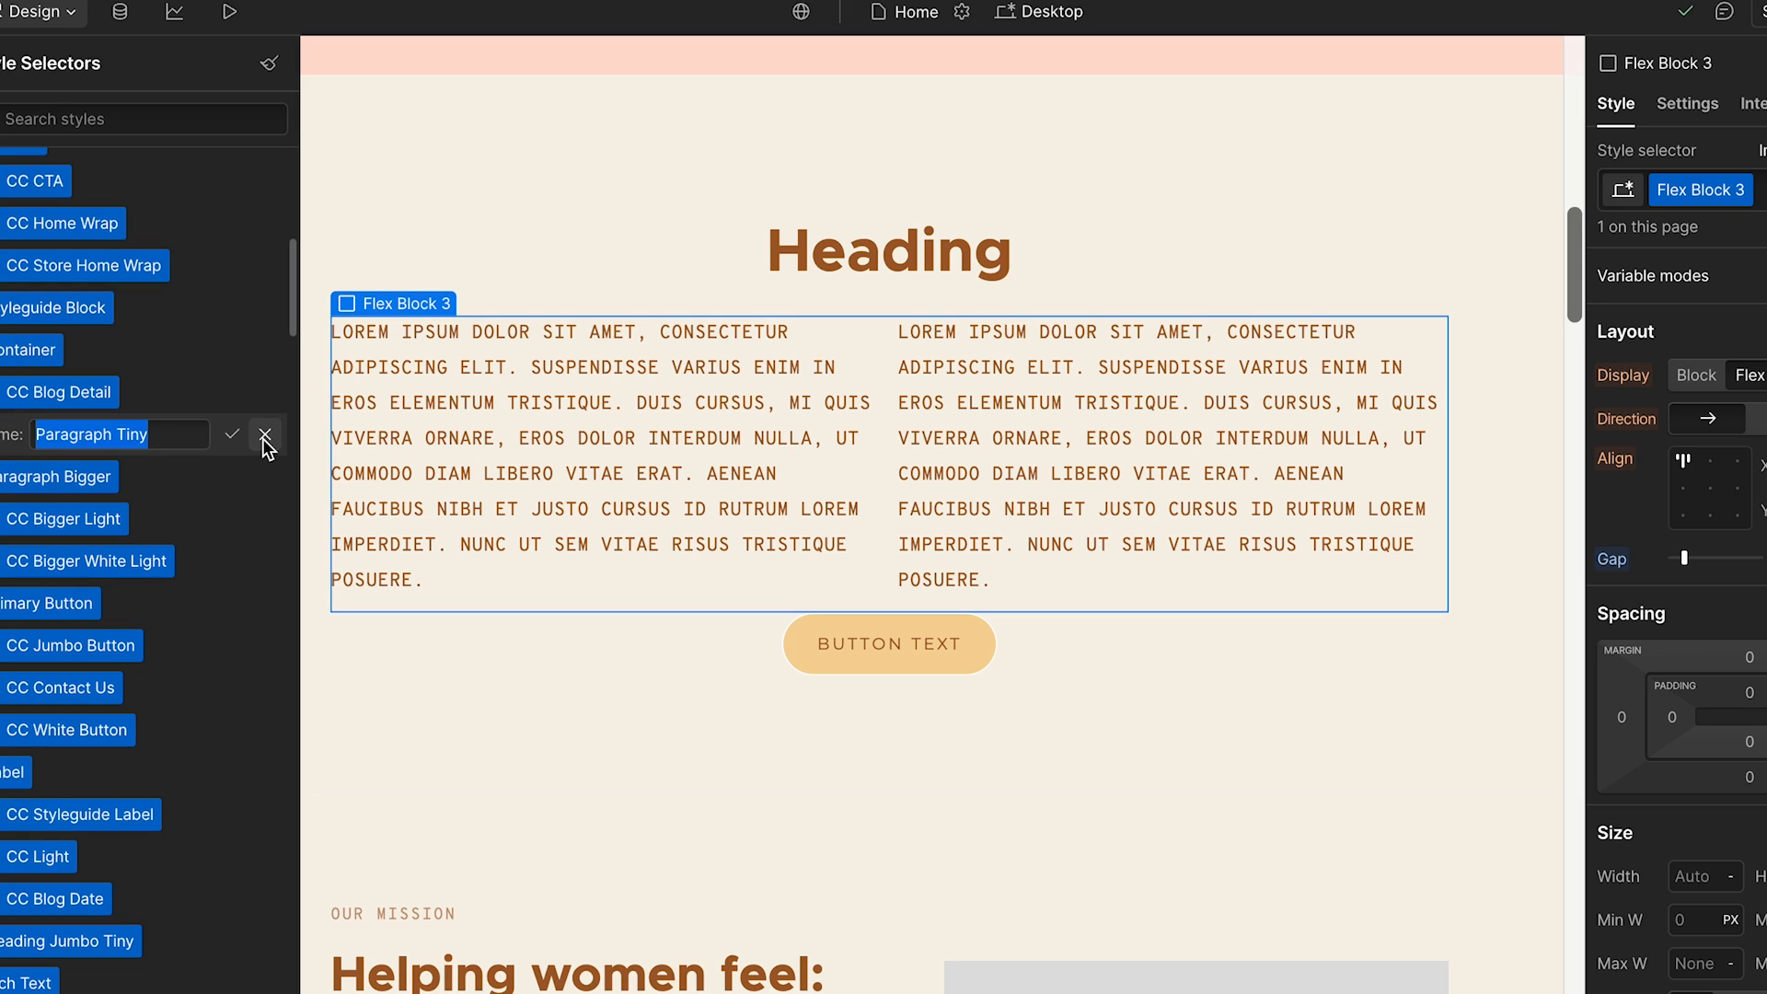
{"action": "scroll", "coordinate": [124, 578], "scroll_direction": "down", "scroll_amount": 1}
{"action": "scroll", "coordinate": [125, 578], "scroll_direction": "down", "scroll_amount": 2}
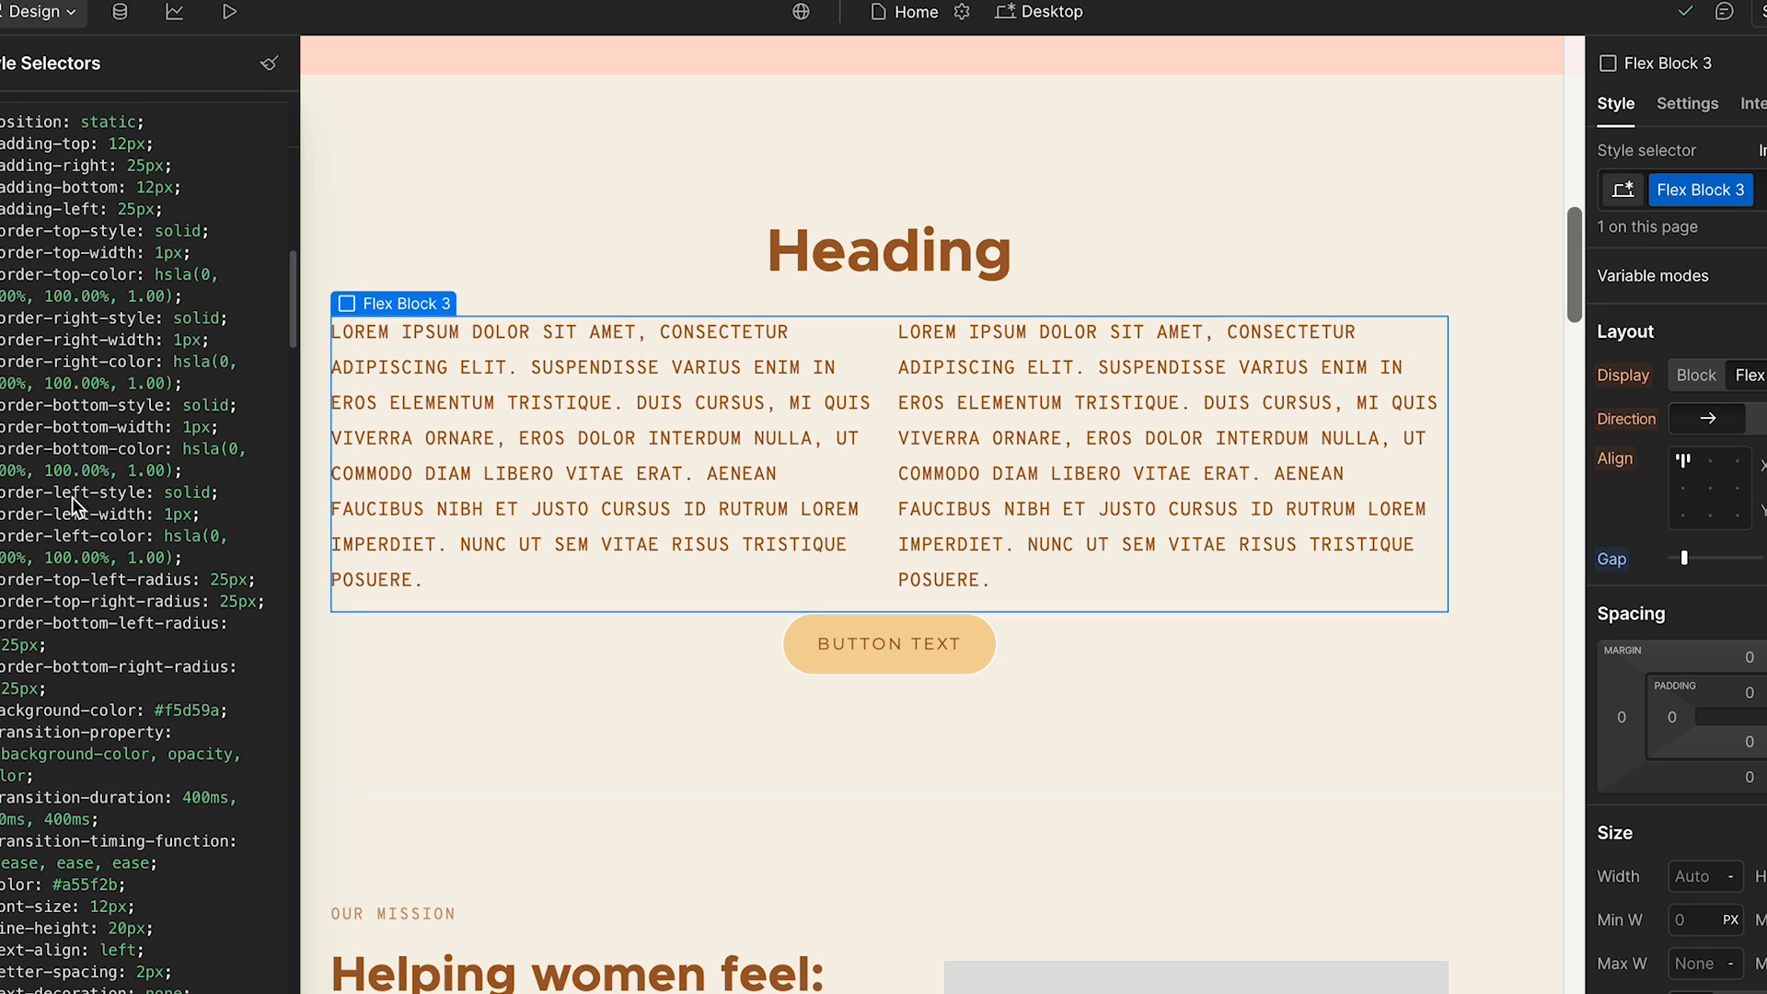
{"action": "scroll", "coordinate": [135, 739], "scroll_direction": "down", "scroll_amount": 15}
{"action": "scroll", "coordinate": [135, 737], "scroll_direction": "down", "scroll_amount": 20}
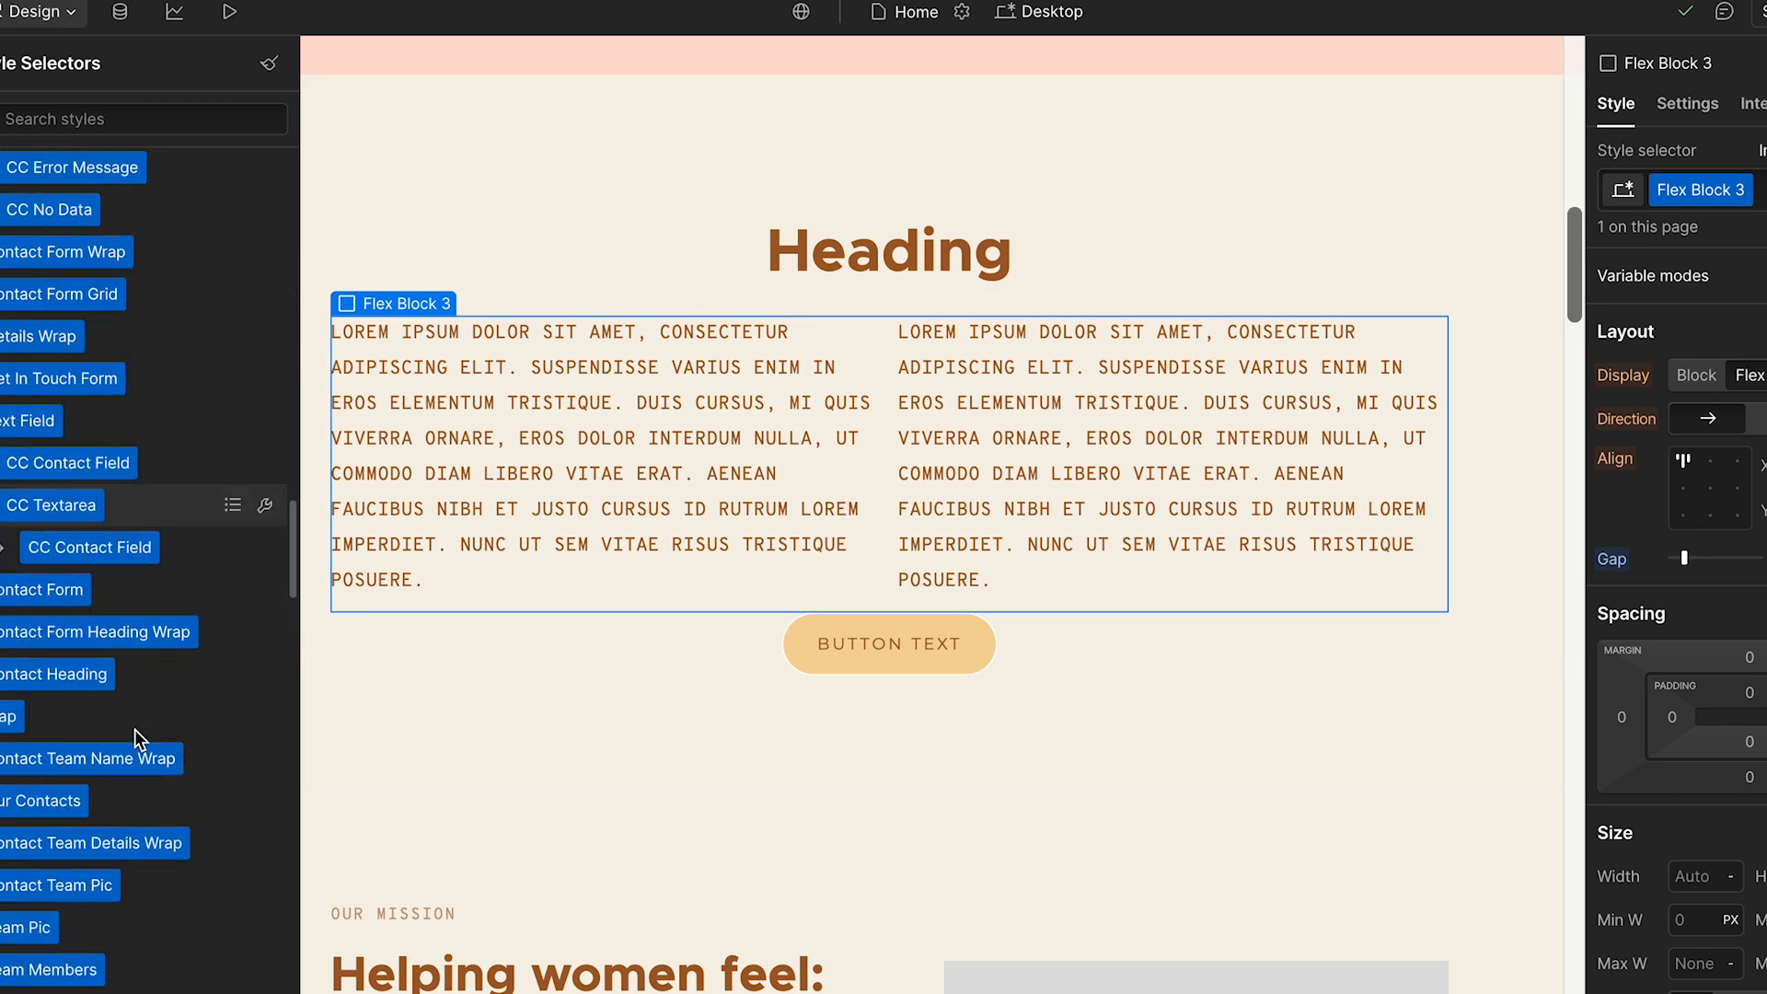
{"action": "scroll", "coordinate": [129, 726], "scroll_direction": "down", "scroll_amount": 15}
Step: Show where the class is used and open the Styleguide page from its affected elements
{"action": "left_click", "coordinate": [267, 552]}
{"action": "left_click", "coordinate": [233, 548]}
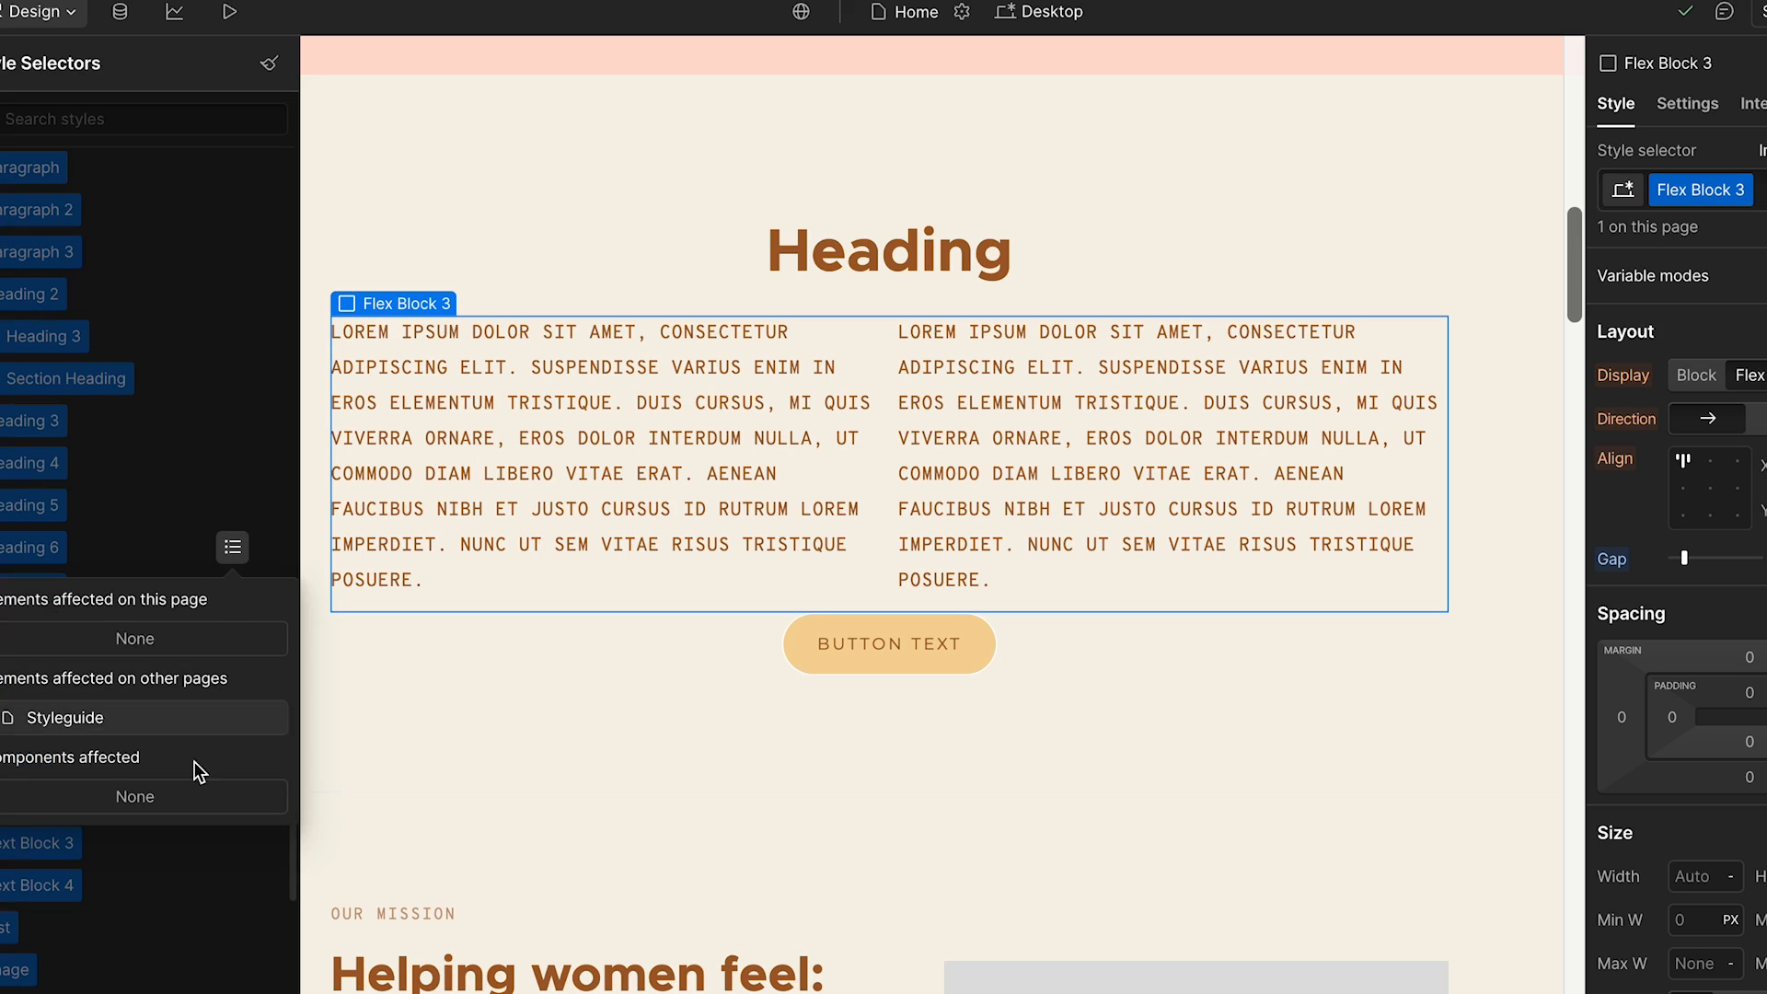
{"action": "left_click", "coordinate": [51, 717]}
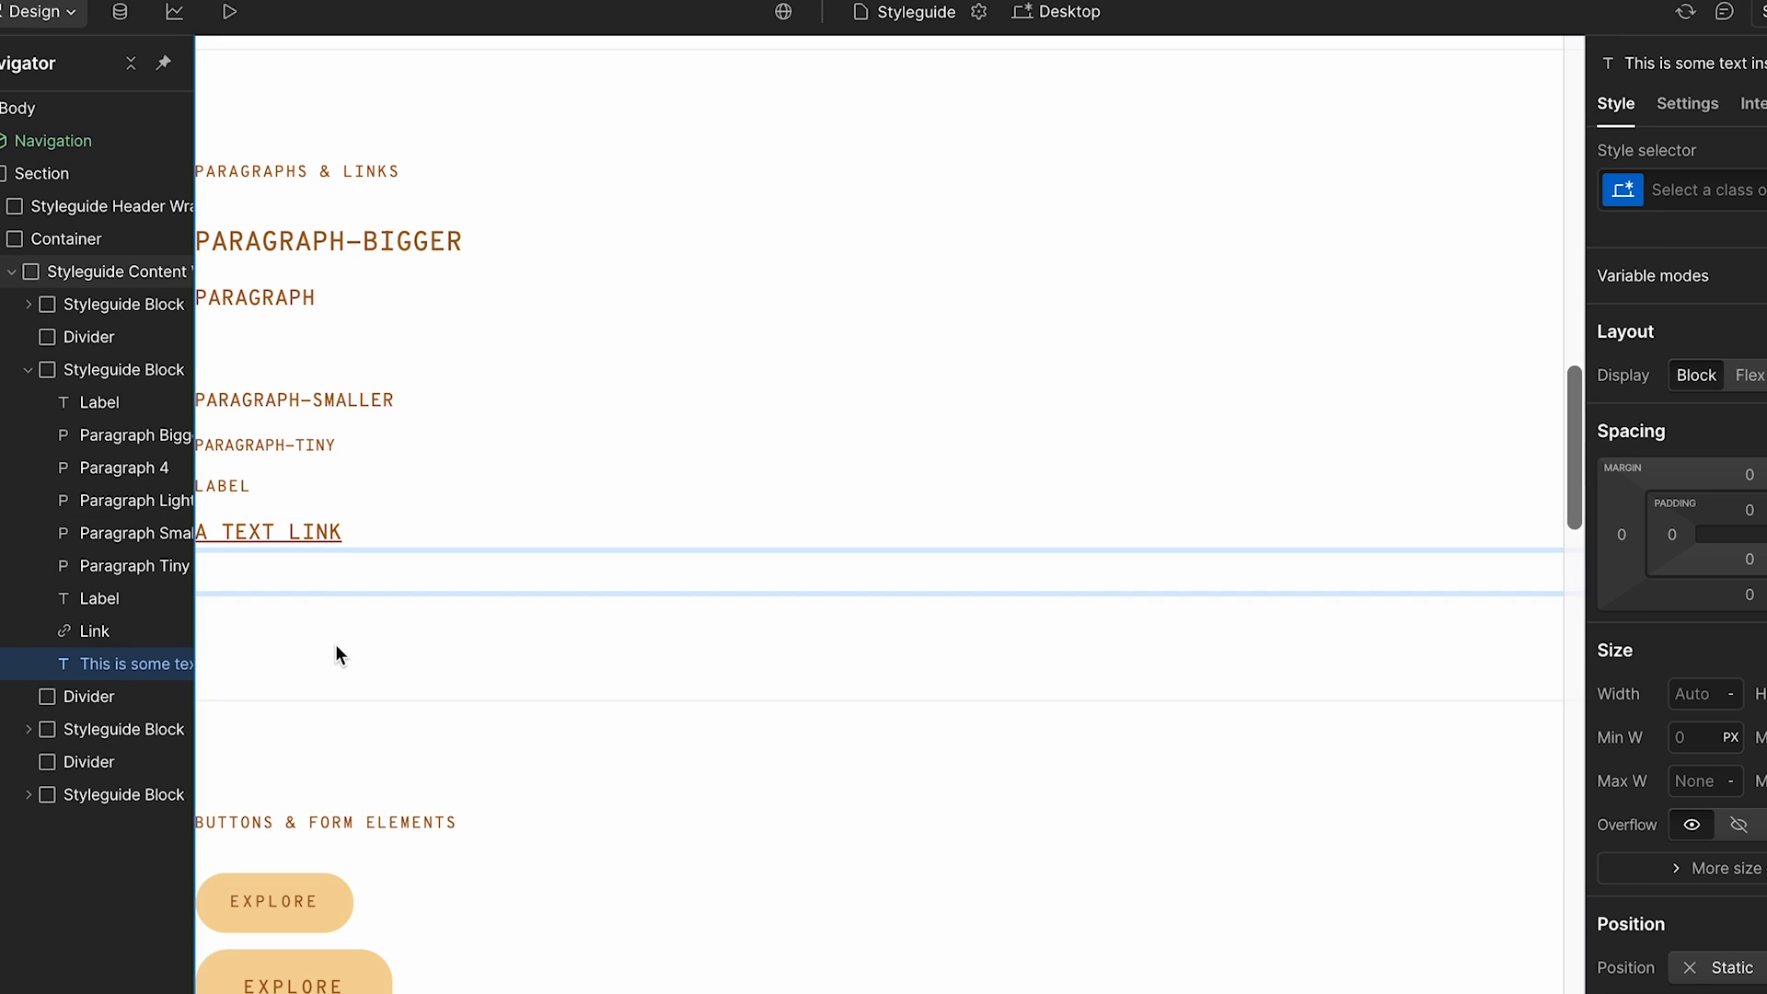
Step: Replace the placeholder text in the new text block under the text link sample with "Text link"
{"action": "double_click", "coordinate": [304, 569]}
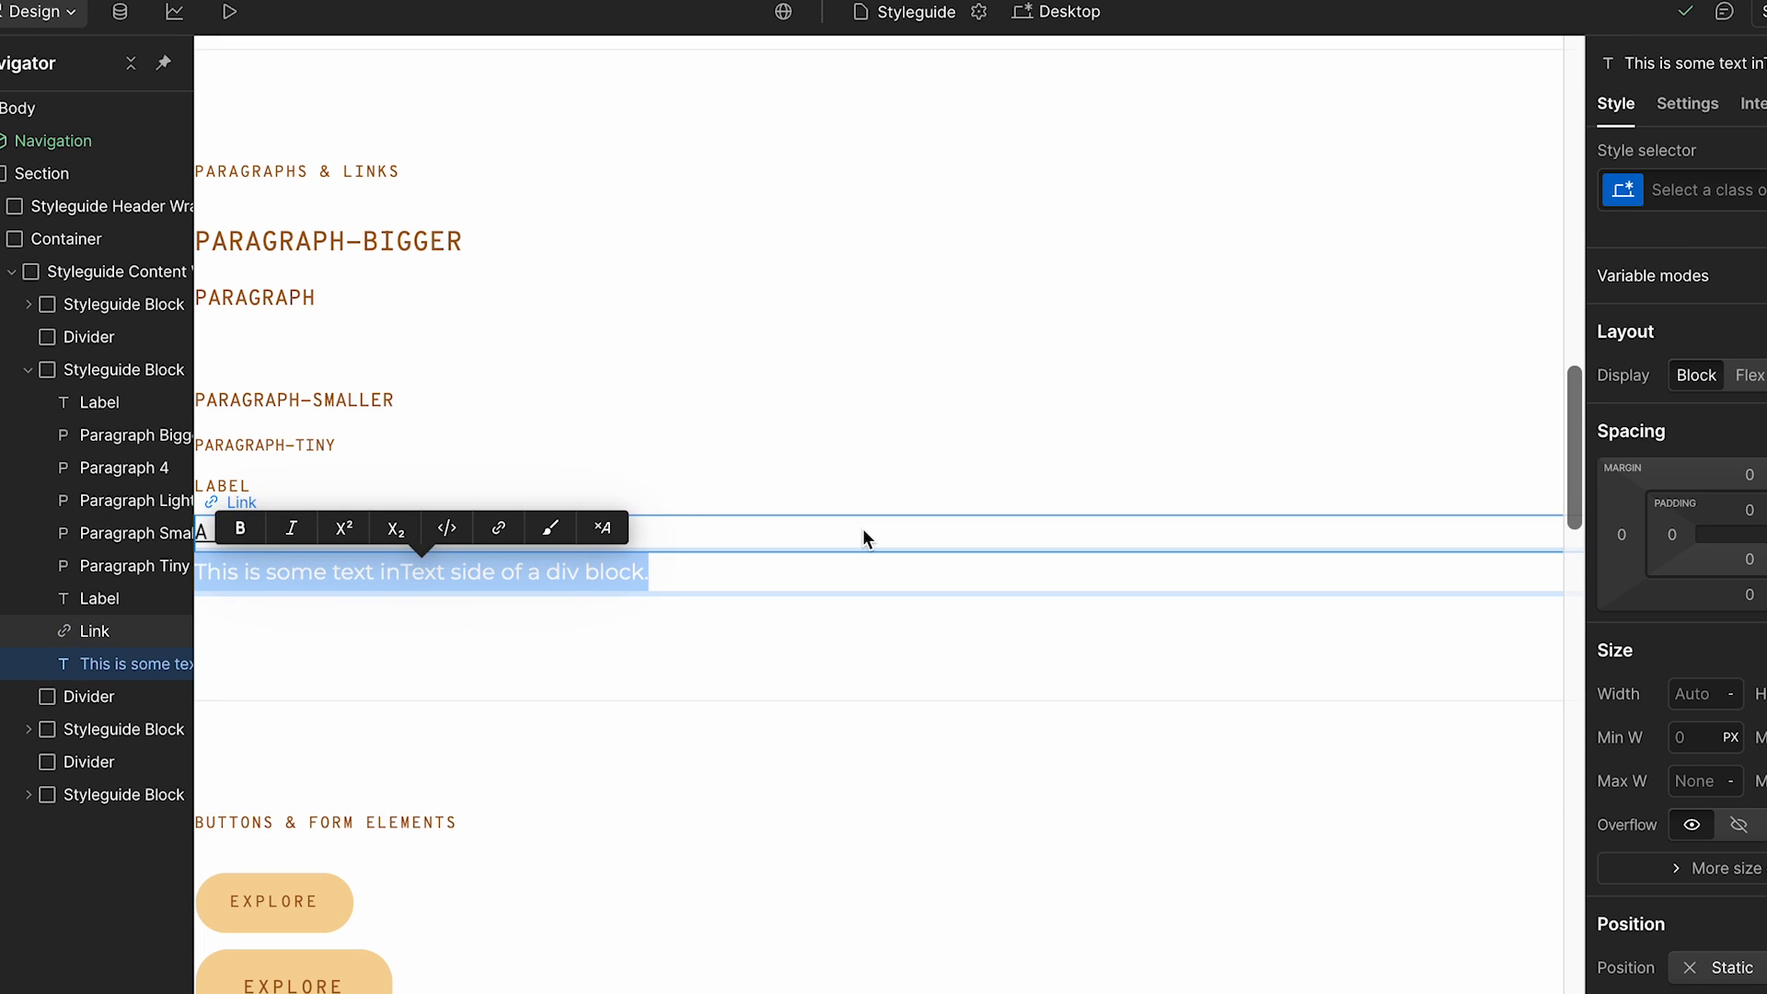
{"action": "key", "text": "Escape"}
{"action": "double_click", "coordinate": [304, 571]}
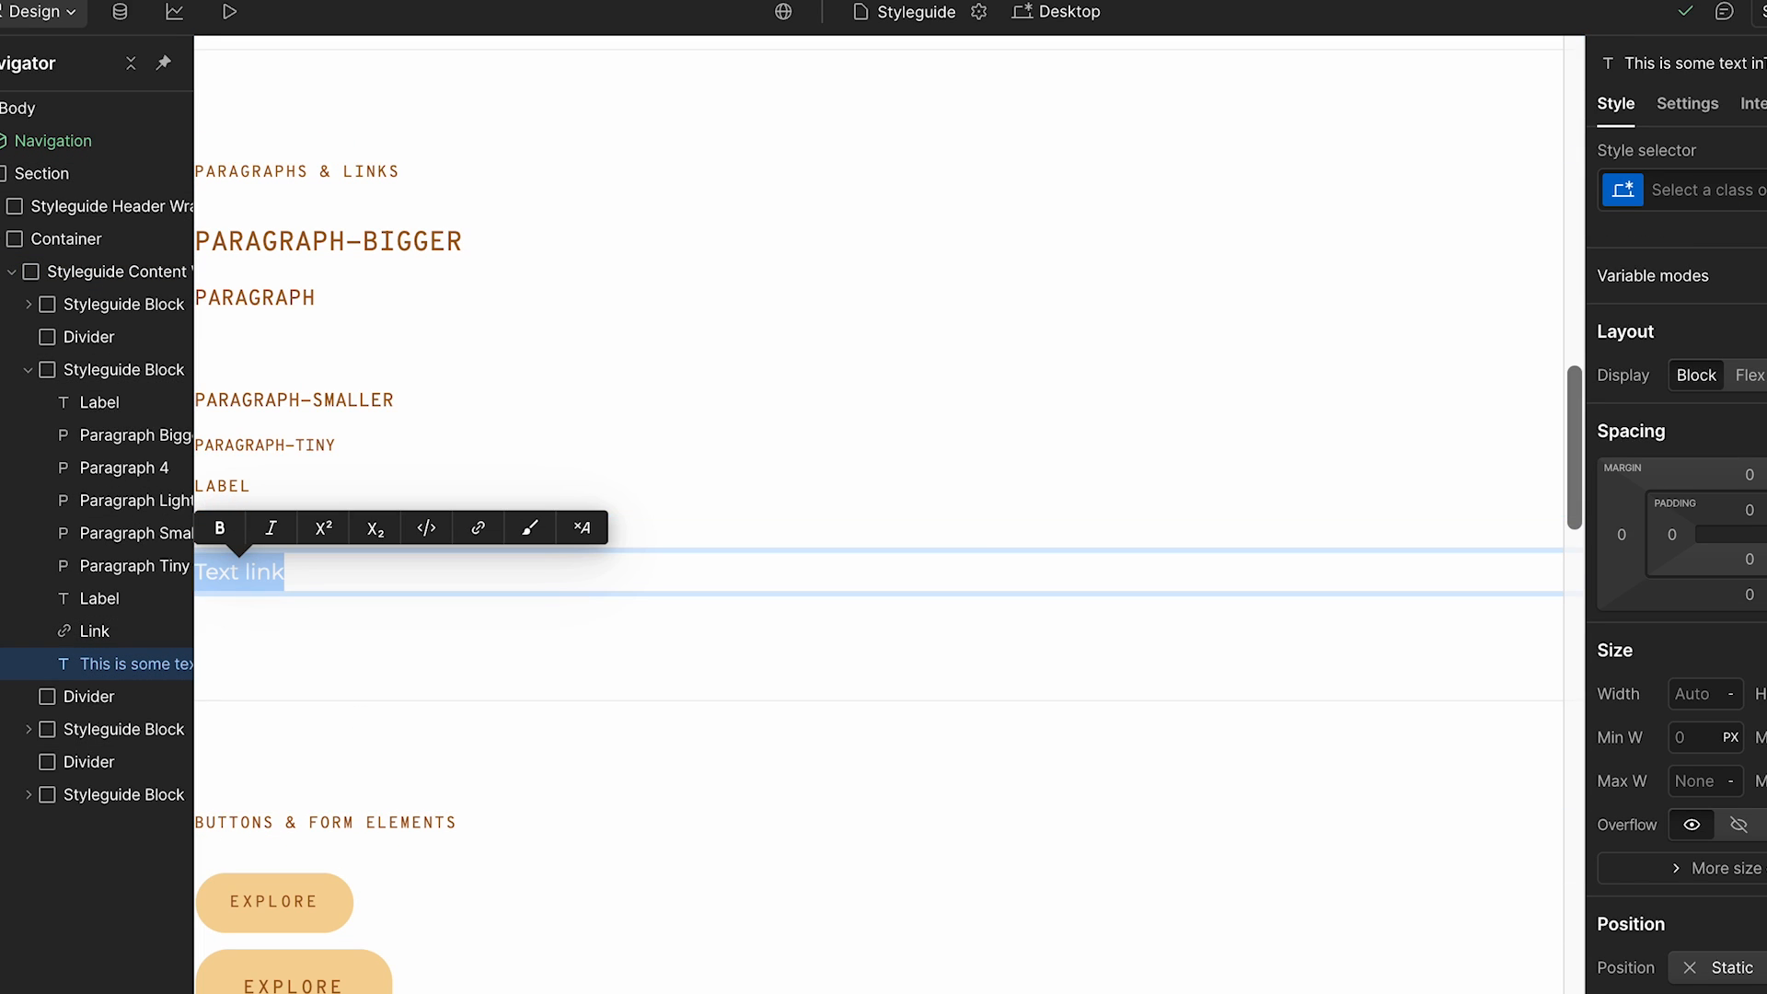
Step: Set the new text block's colour to black and its font to Metropolis
{"action": "left_click", "coordinate": [1688, 374]}
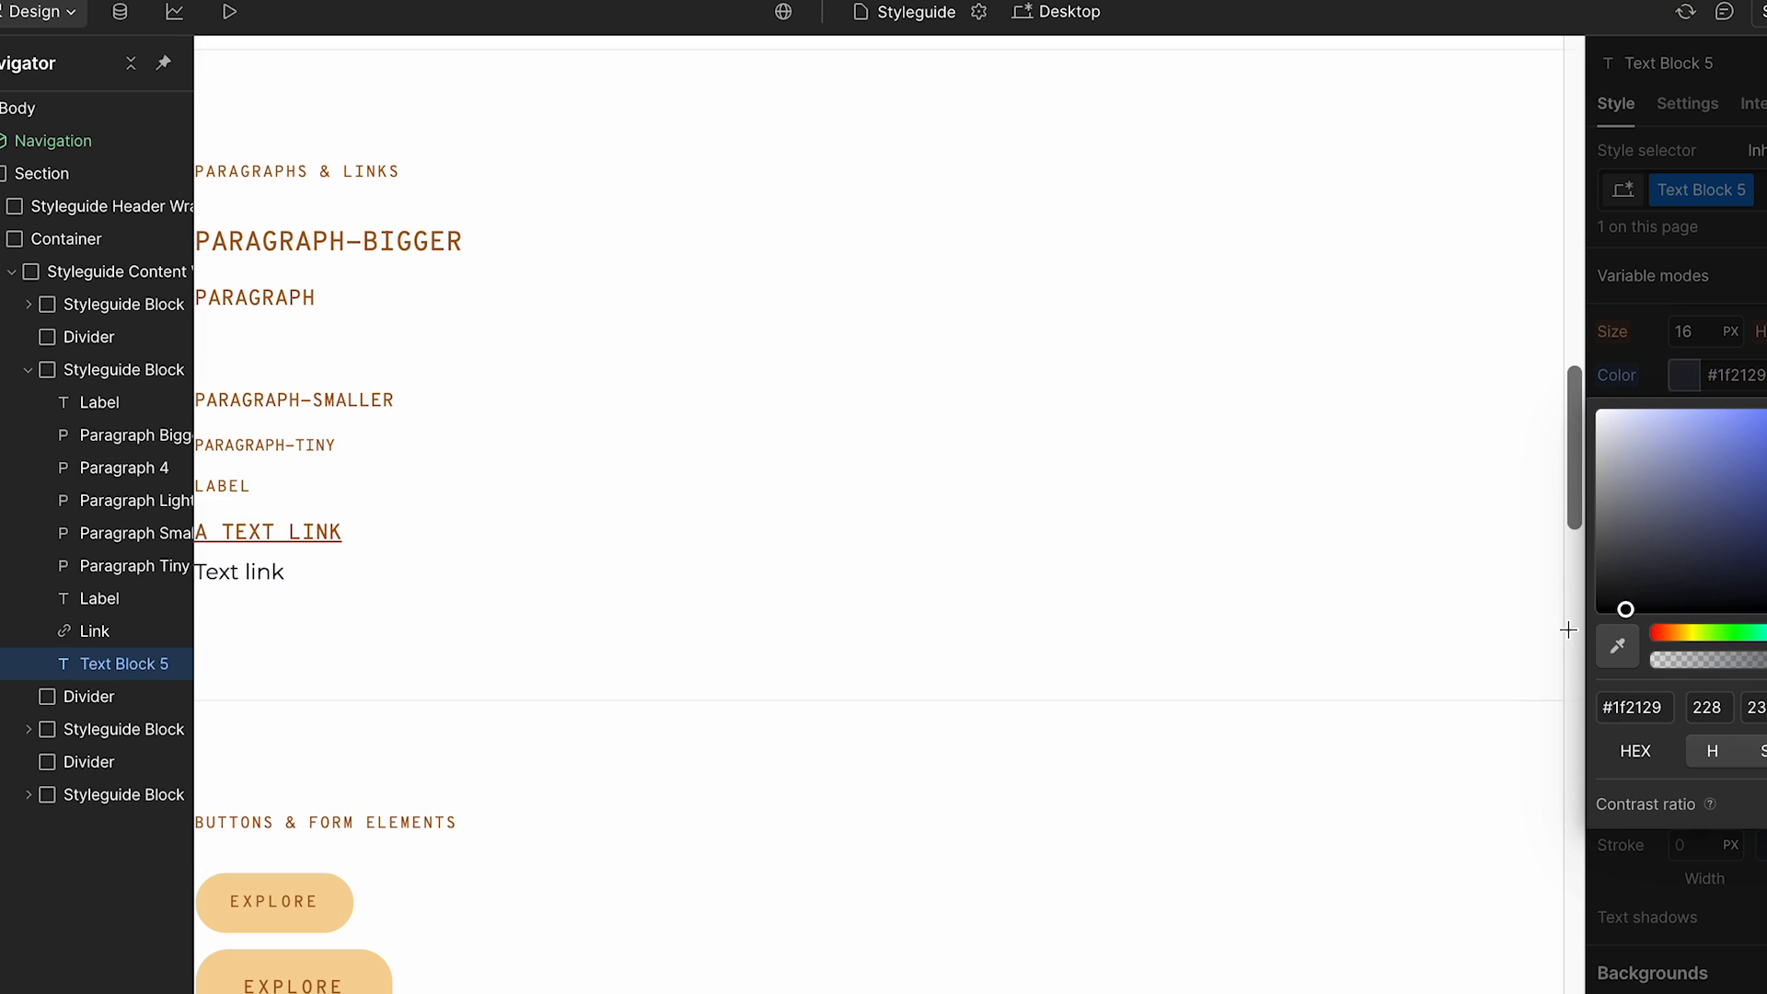
{"action": "double_click", "coordinate": [564, 568]}
{"action": "left_click", "coordinate": [1704, 376]}
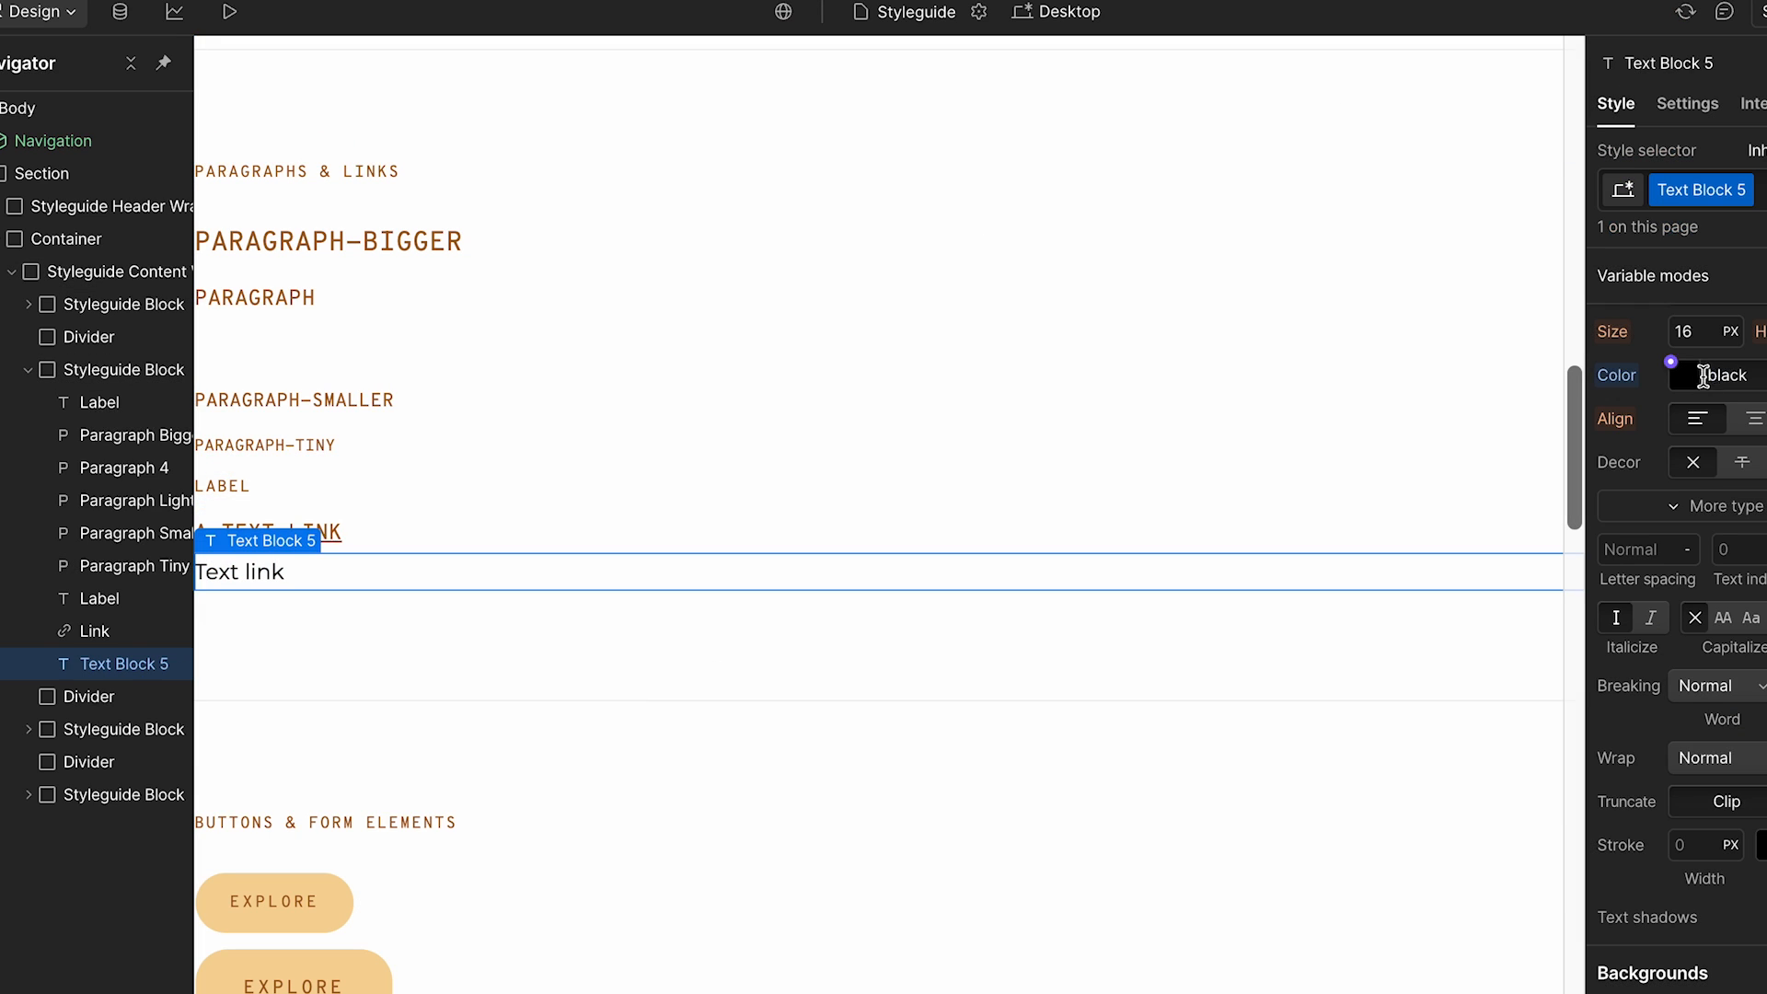
{"action": "scroll", "coordinate": [1763, 454], "scroll_direction": "up", "scroll_amount": 2}
{"action": "left_click", "coordinate": [1714, 426]}
{"action": "left_click", "coordinate": [1703, 64]}
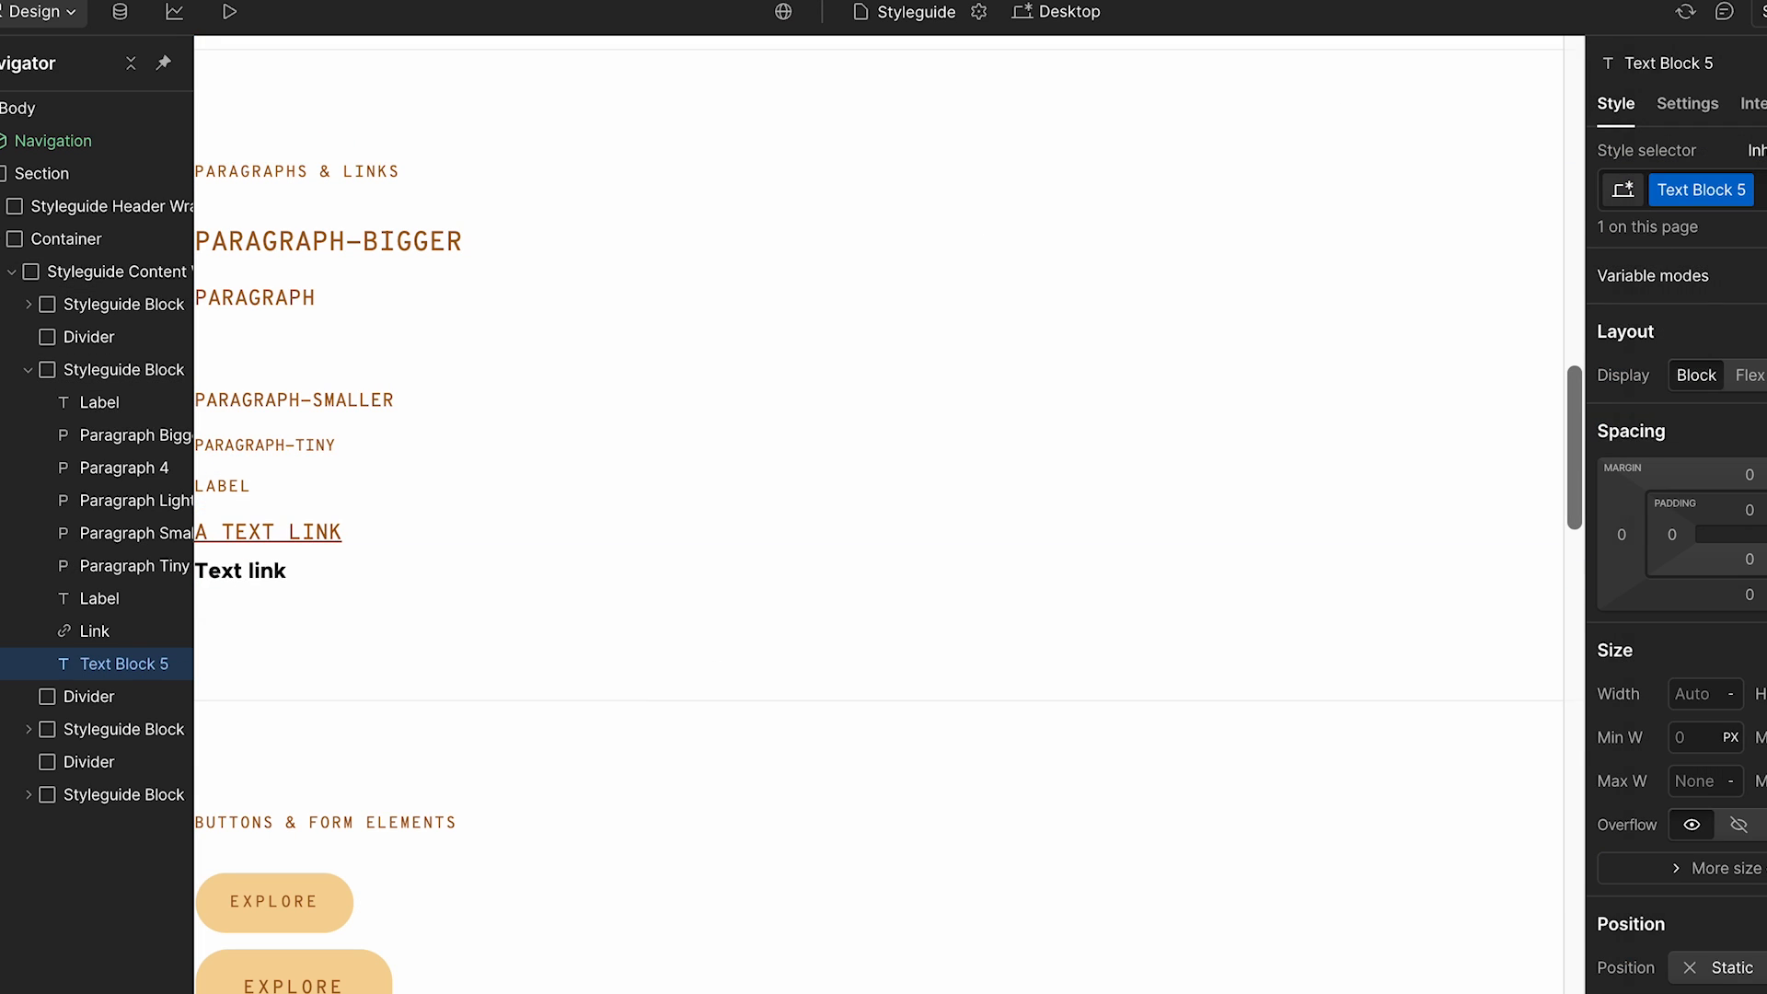
Step: Rename the Text Block 5 class to "SubheadingF"
{"action": "scroll", "coordinate": [1757, 945], "scroll_direction": "down", "scroll_amount": 1}
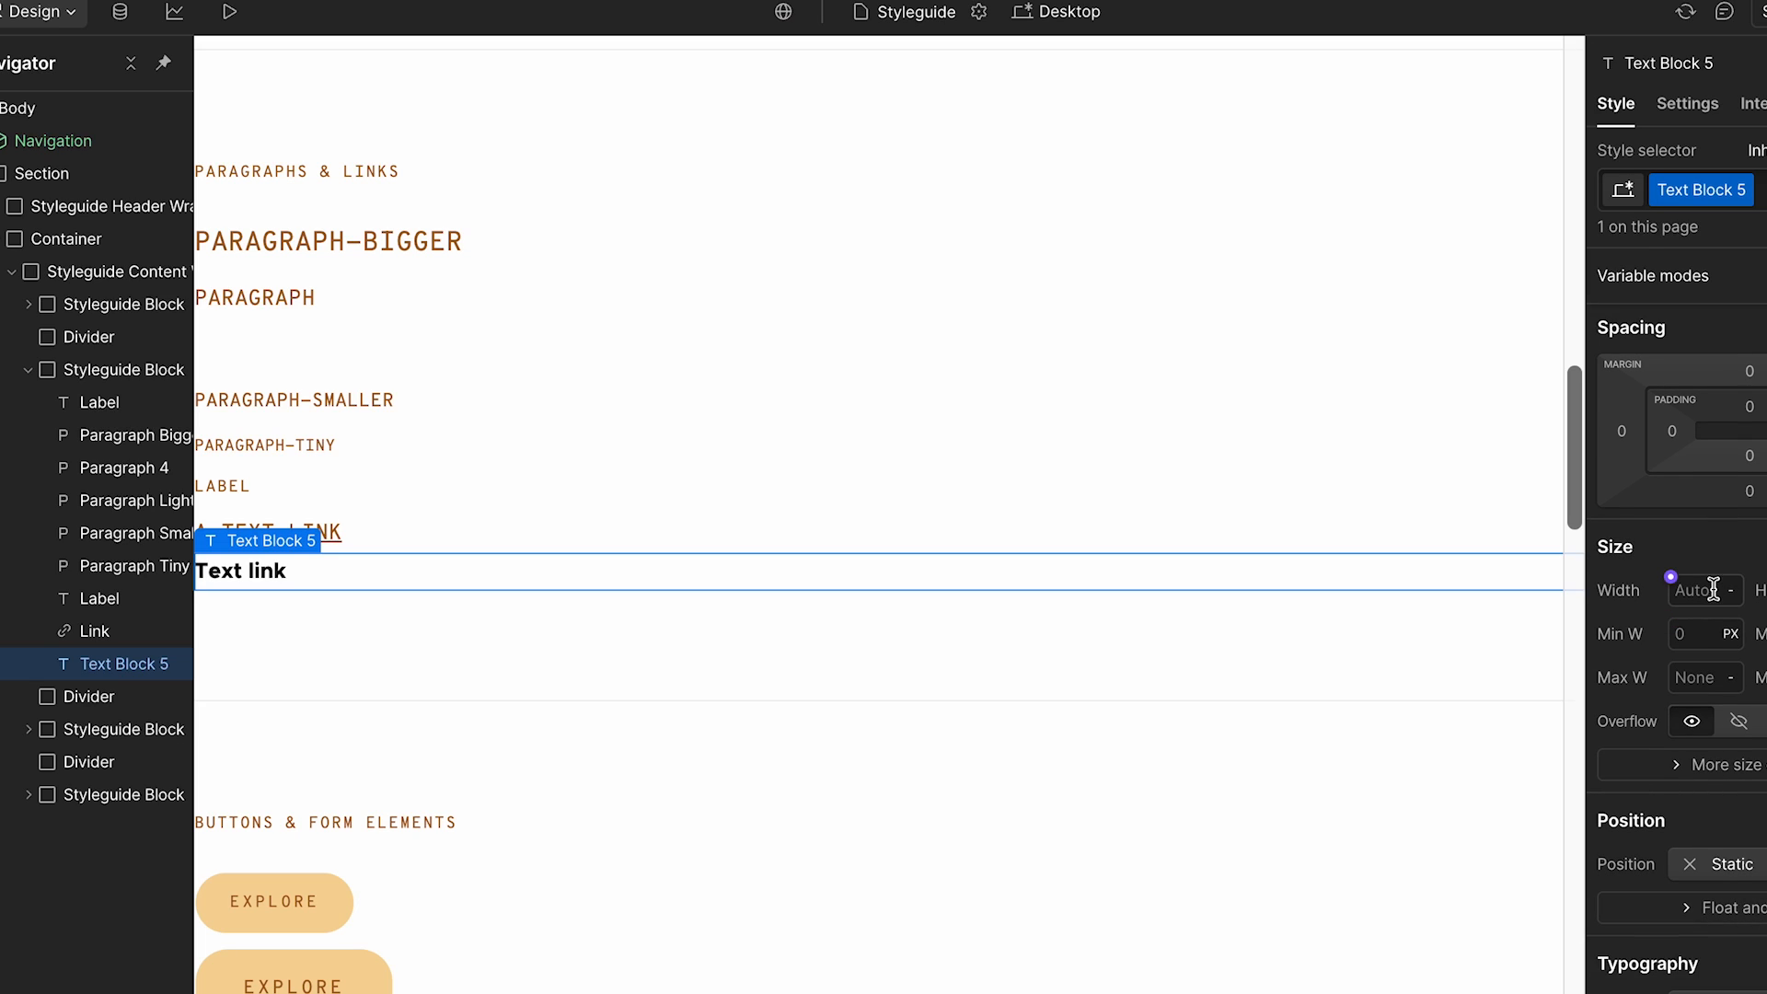
{"action": "scroll", "coordinate": [1720, 645], "scroll_direction": "down", "scroll_amount": 4}
{"action": "scroll", "coordinate": [1719, 635], "scroll_direction": "up", "scroll_amount": 4}
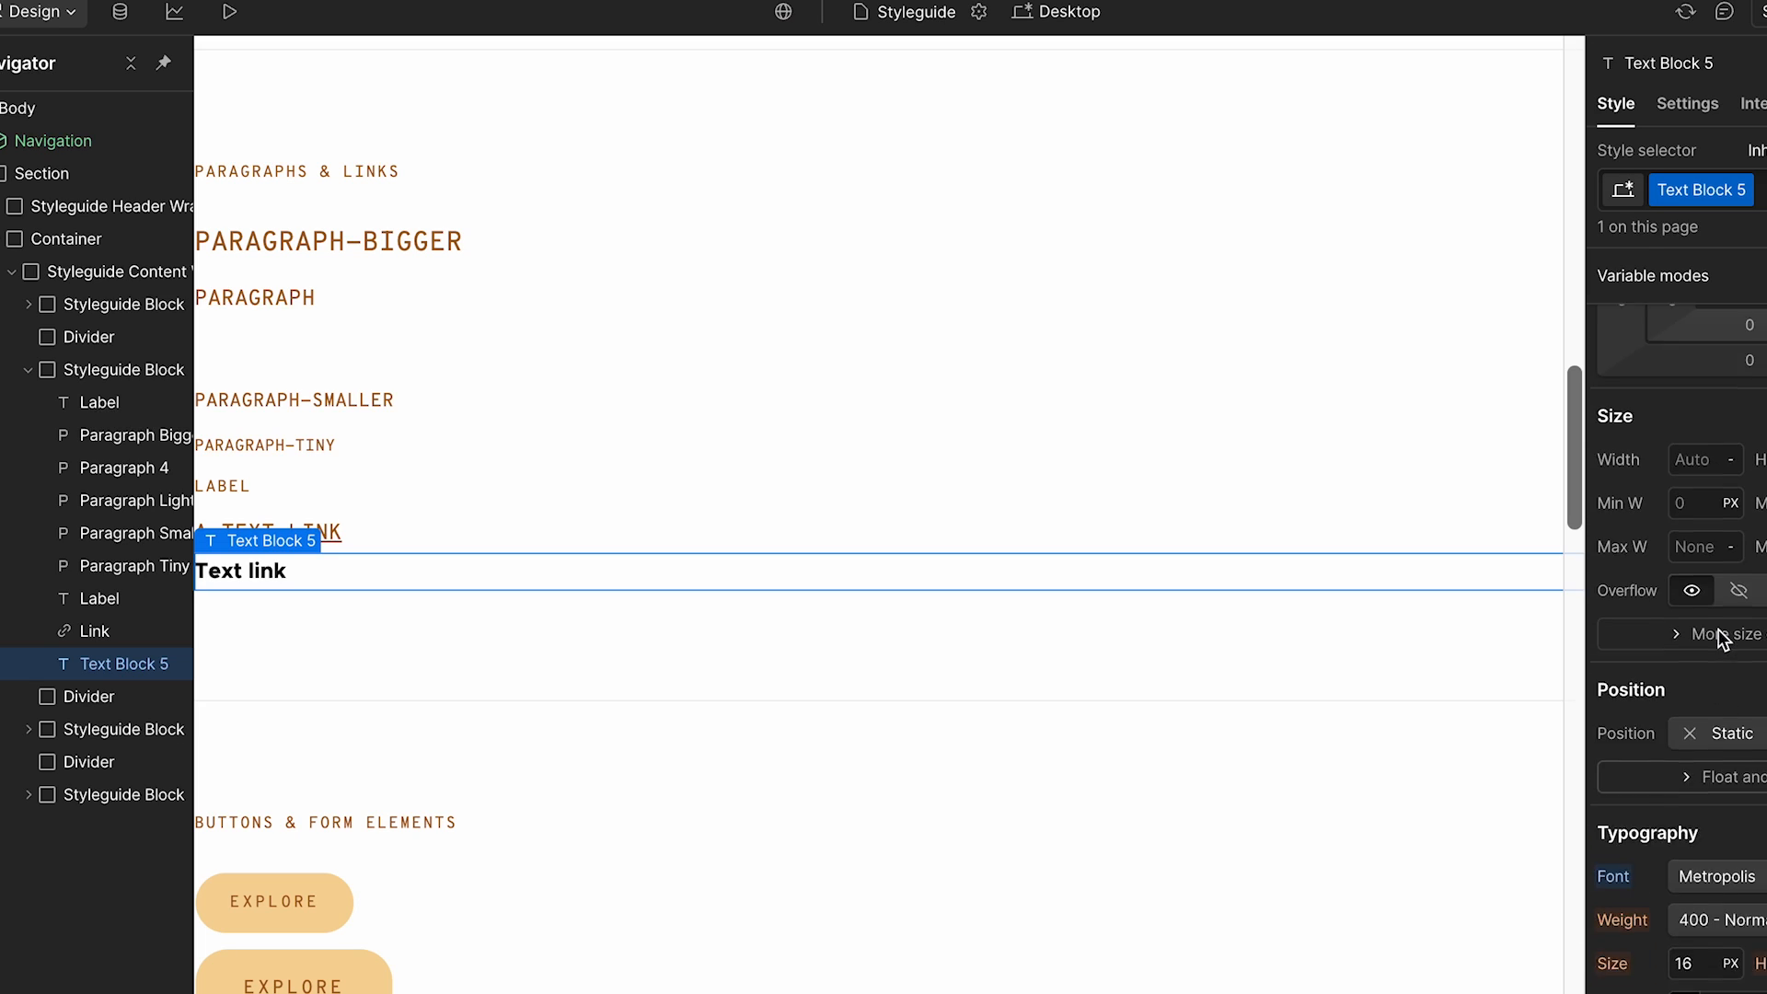
{"action": "left_click", "coordinate": [1506, 241]}
{"action": "left_click", "coordinate": [1500, 298]}
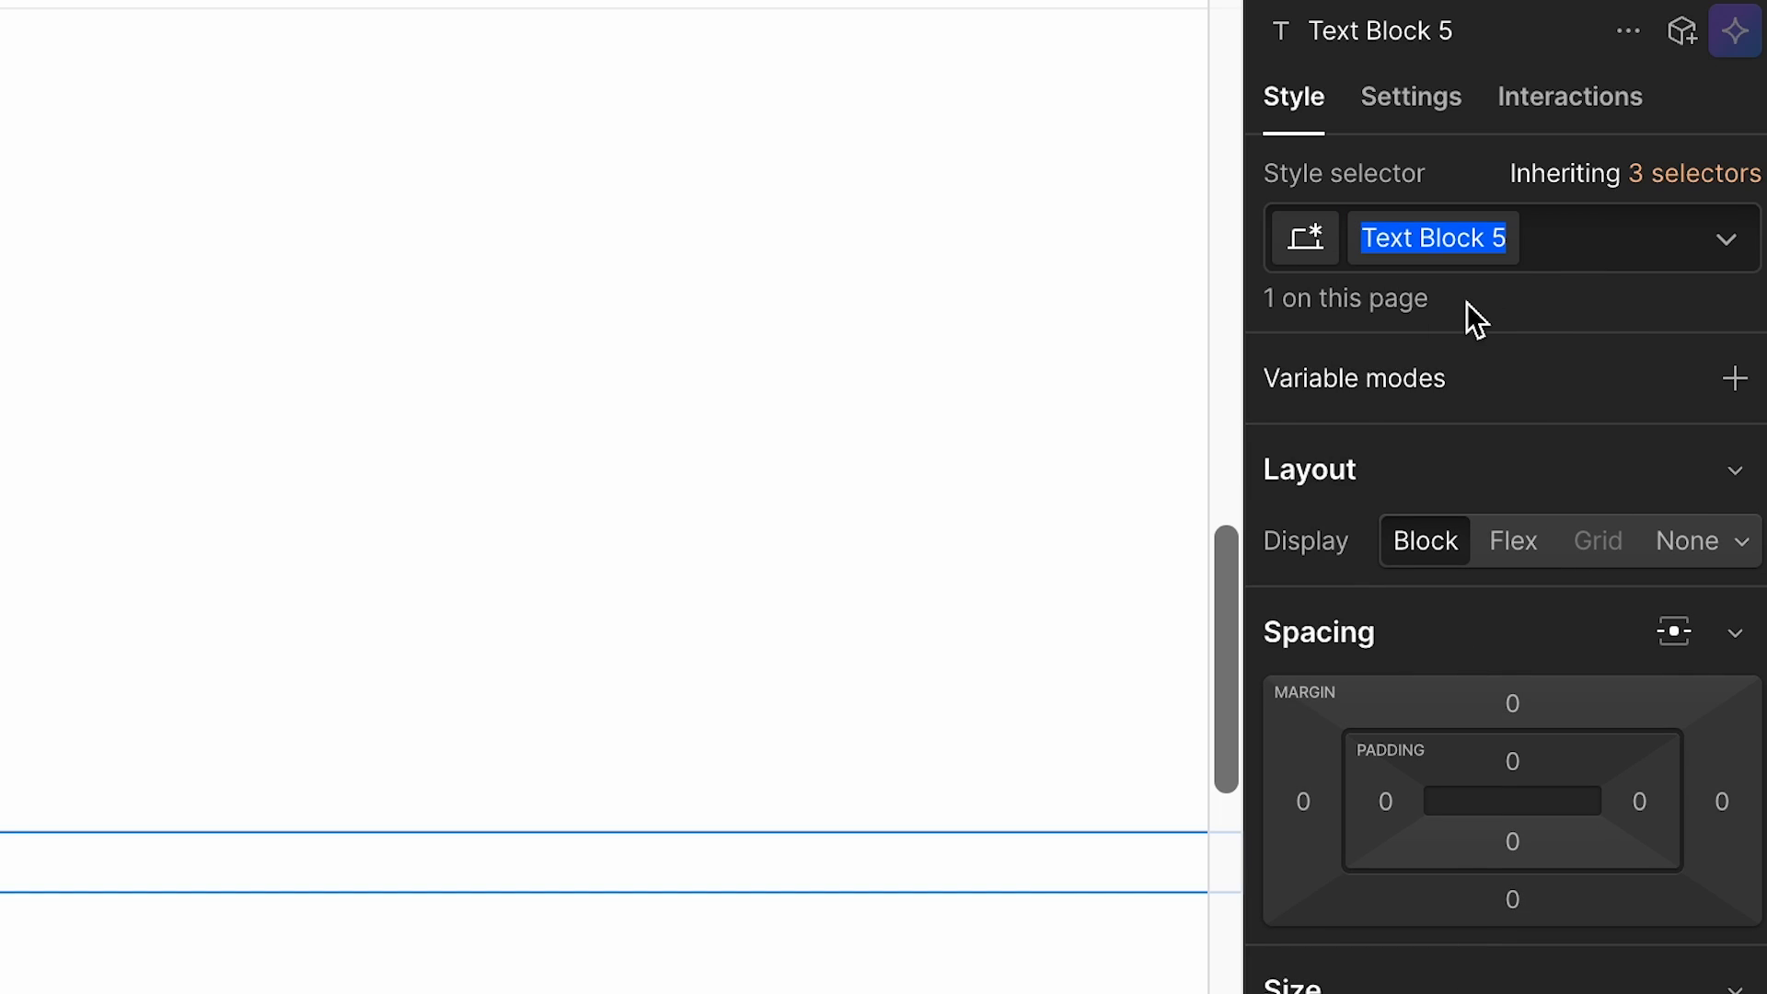
{"action": "type", "text": "SubheadingF"}
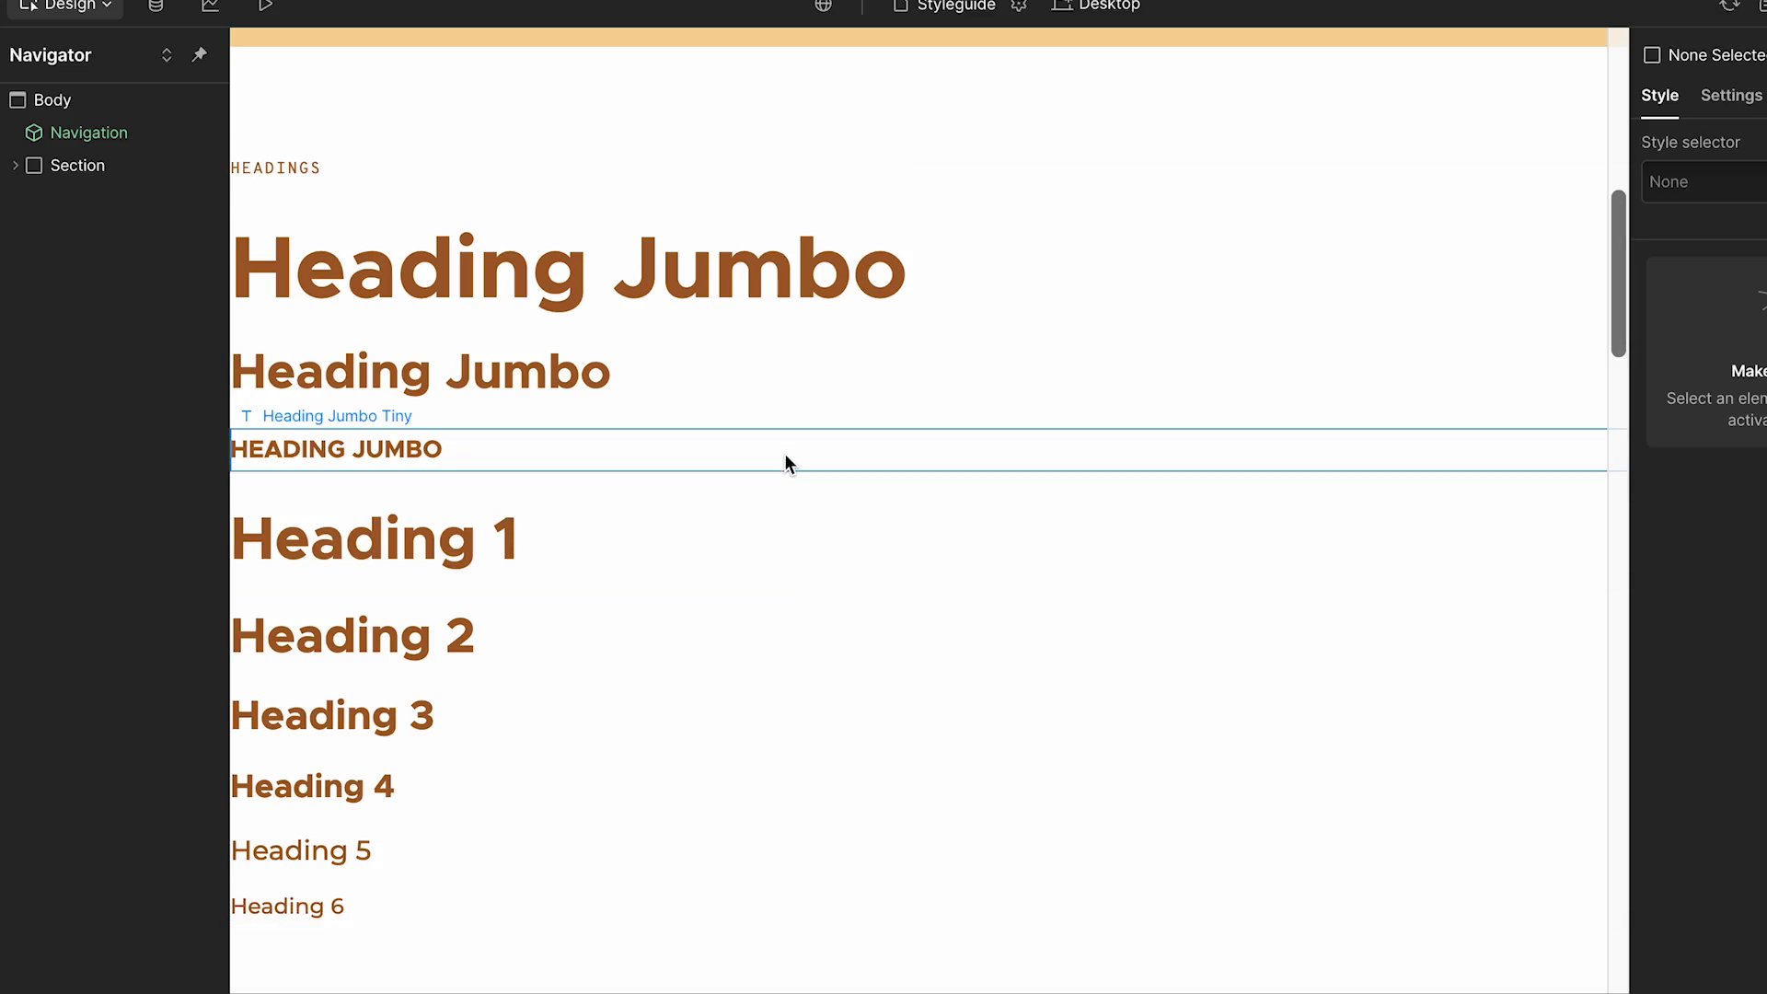
Step: Inspect the classes on the tiny and small Heading Jumbo samples in the style guide
{"action": "left_click", "coordinate": [787, 462]}
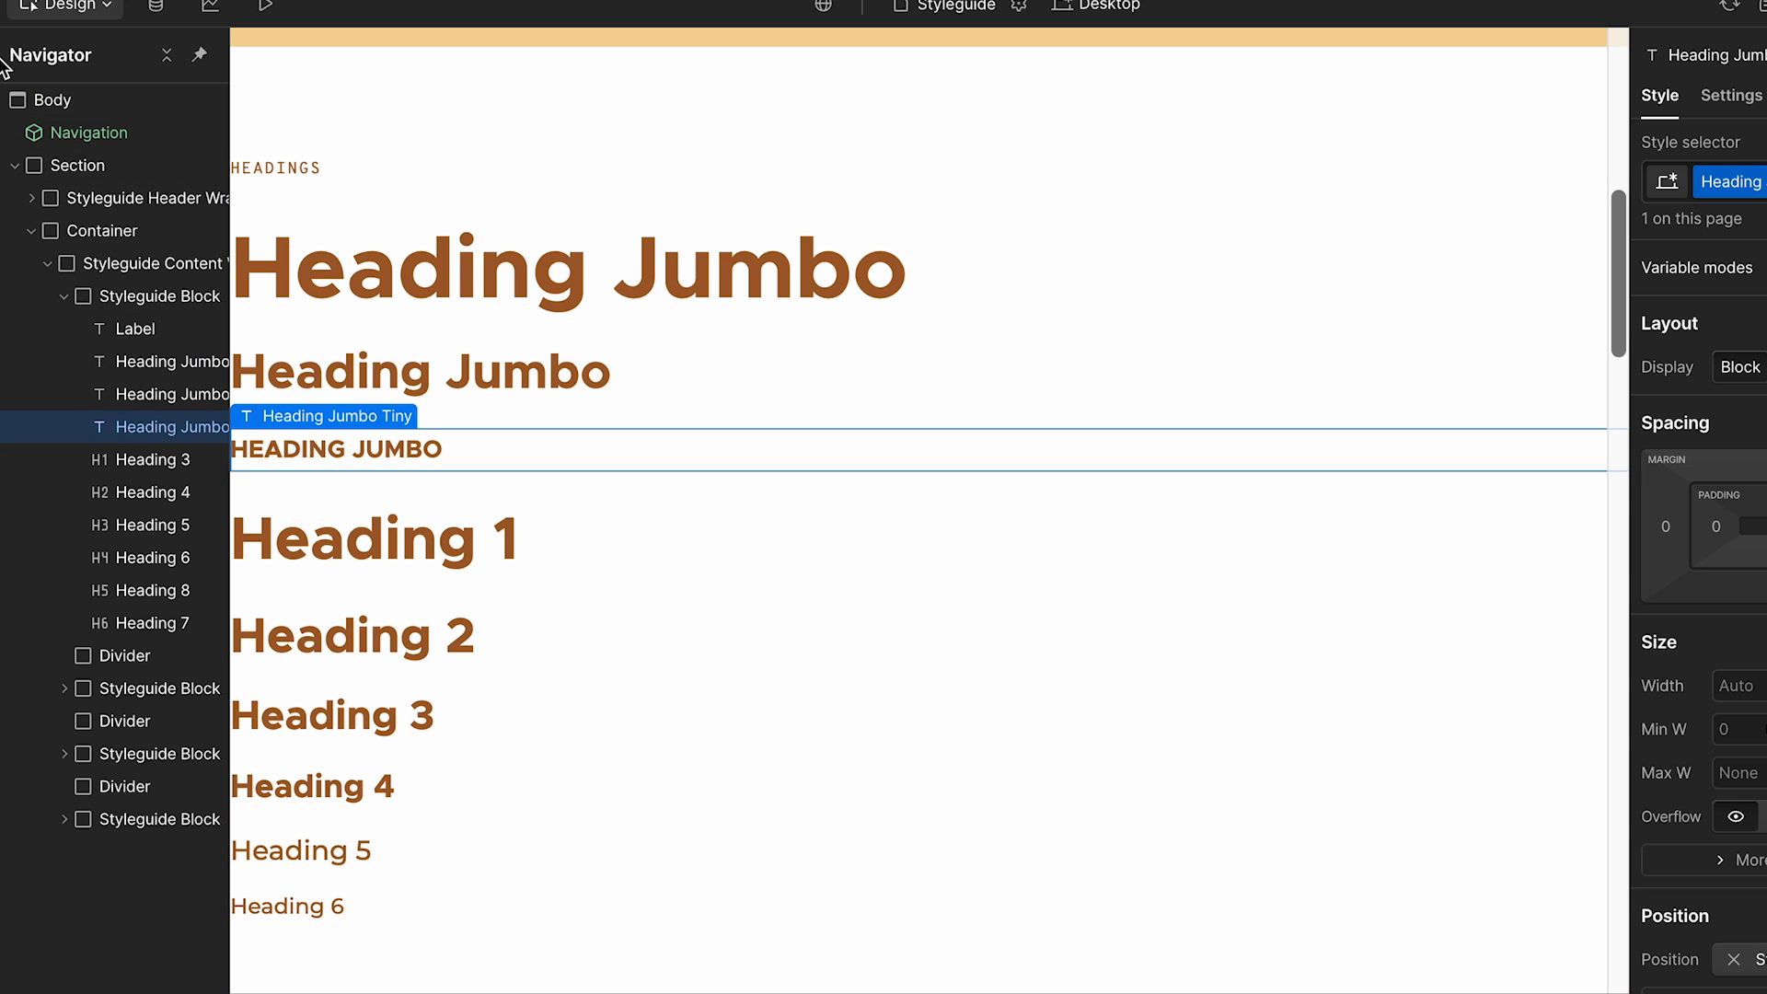
{"action": "key", "text": "z"}
{"action": "left_click", "coordinate": [505, 394]}
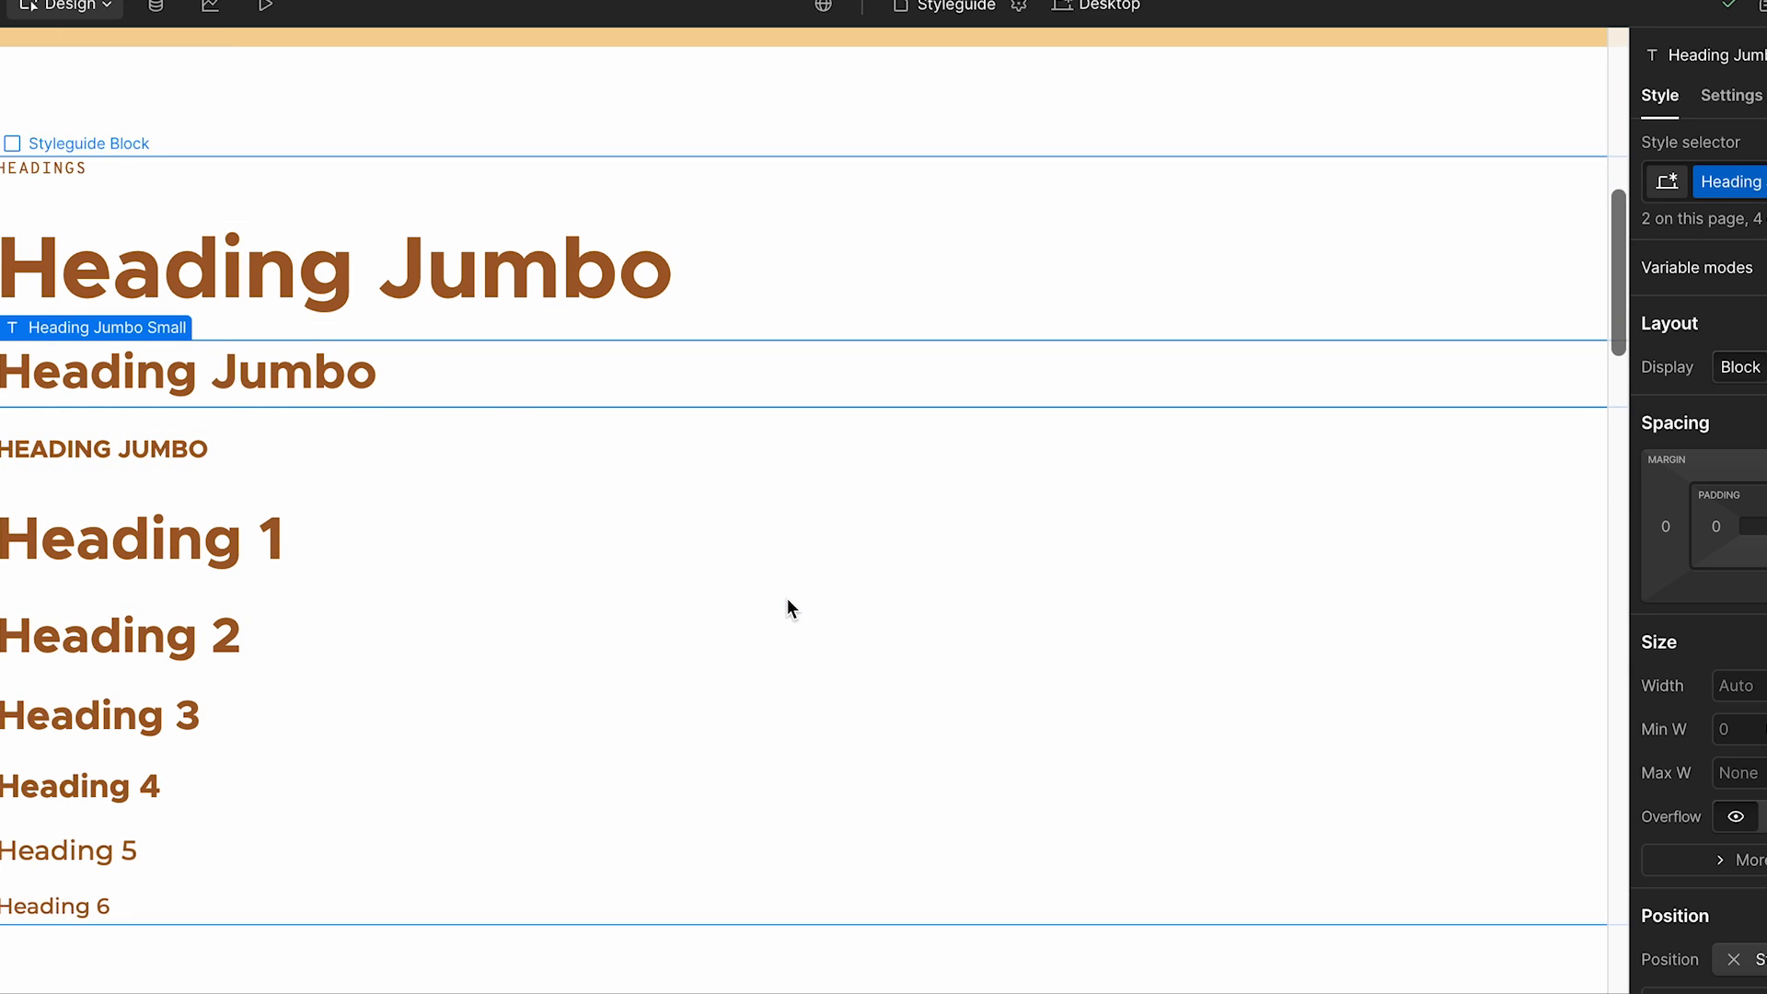
Step: Inspect the typography and available fonts of the Heading Jumbo Small sample in the style guide
{"action": "scroll", "coordinate": [788, 598], "scroll_direction": "down", "scroll_amount": 1}
{"action": "scroll", "coordinate": [1685, 582], "scroll_direction": "down", "scroll_amount": 10}
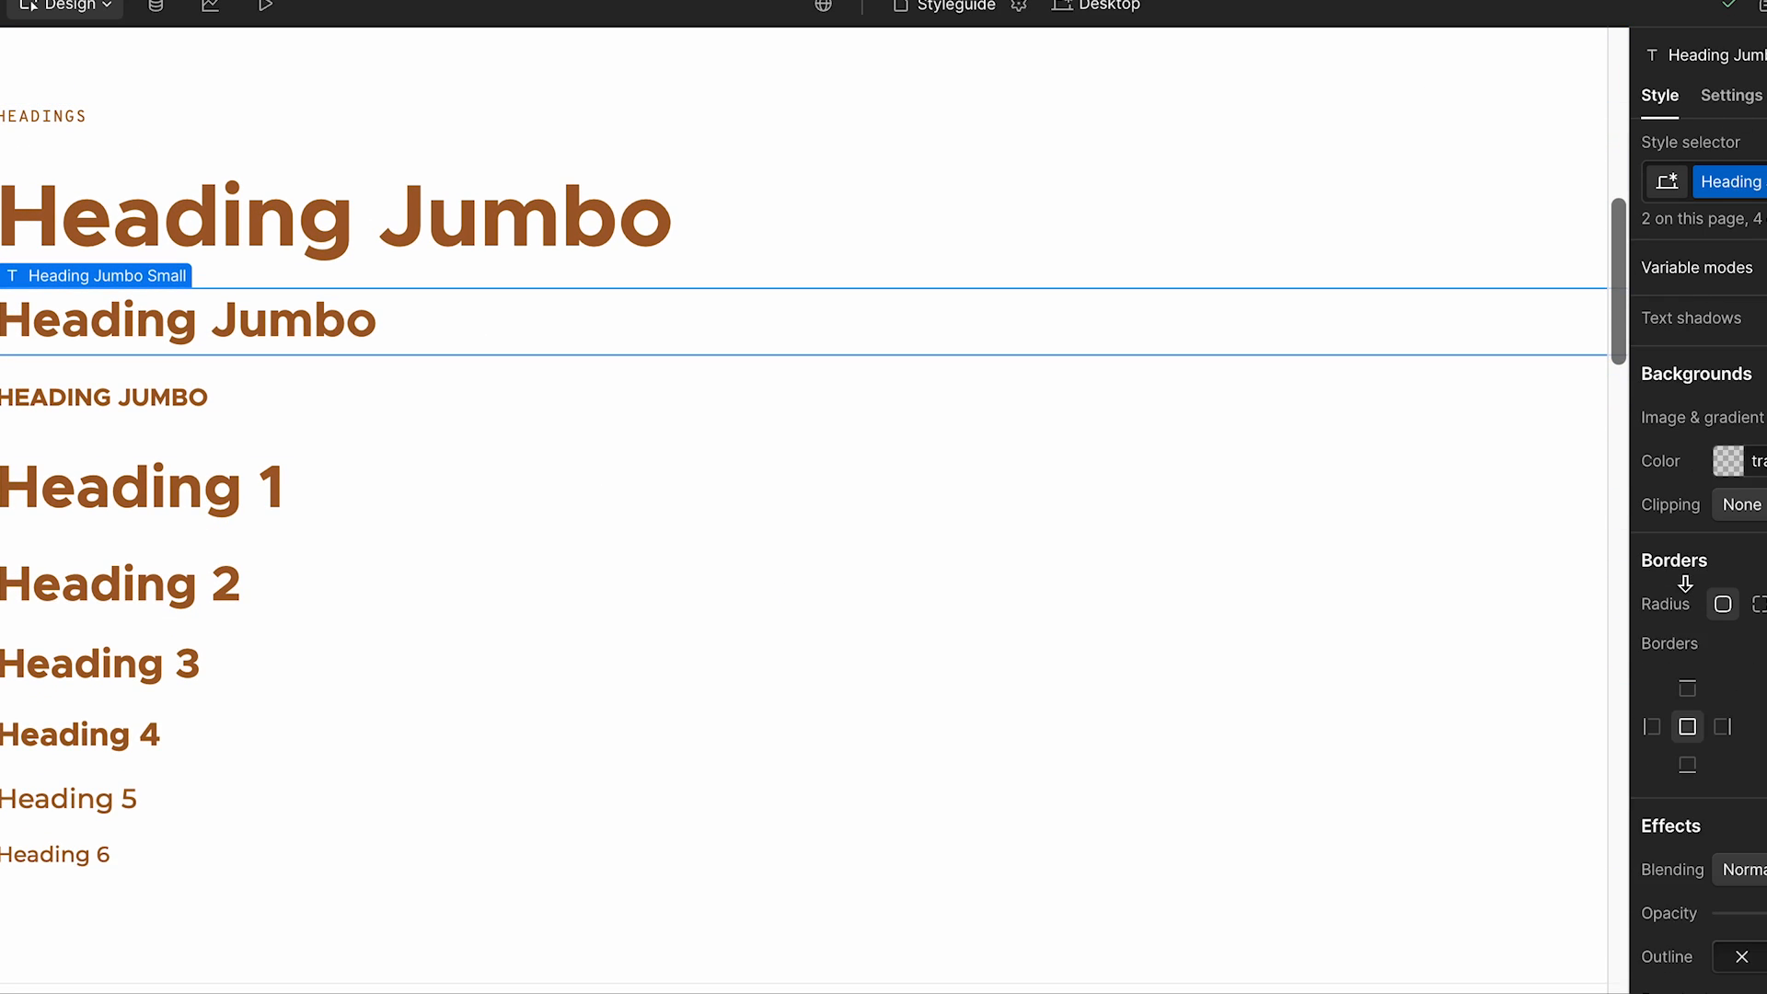
{"action": "scroll", "coordinate": [1685, 582], "scroll_direction": "up", "scroll_amount": 5}
{"action": "left_click", "coordinate": [1735, 373]}
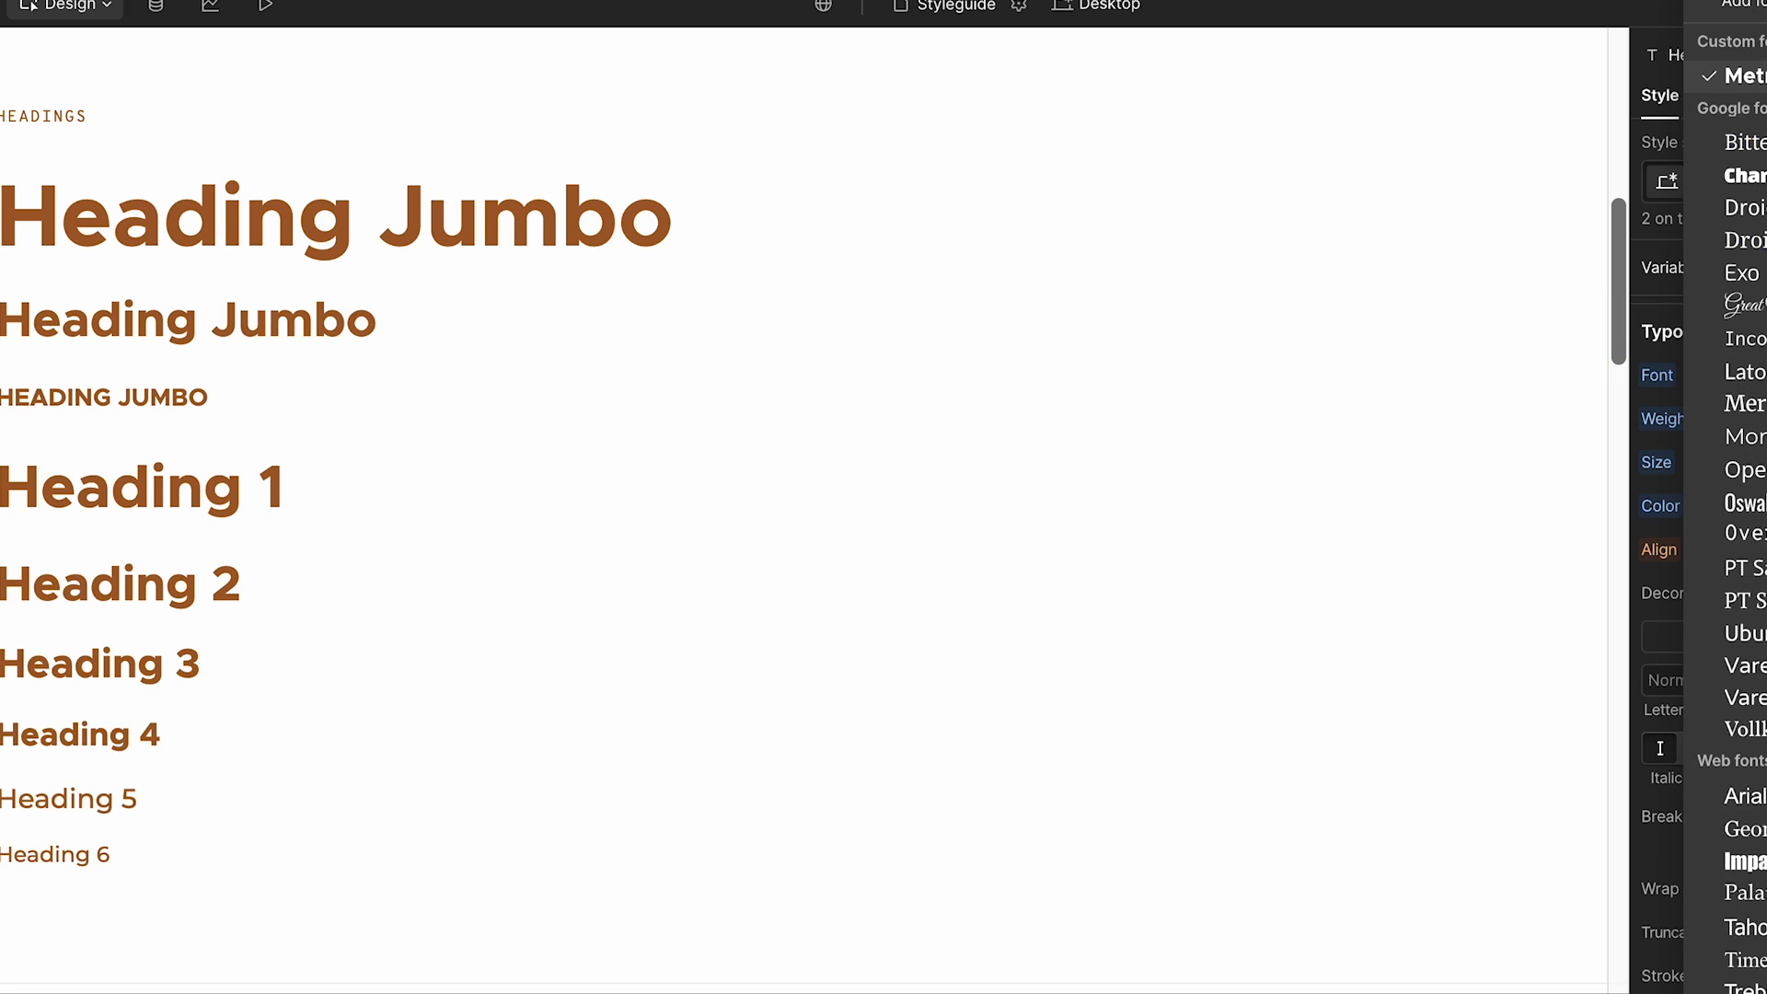
{"action": "left_click", "coordinate": [617, 418]}
Step: Set the Secondary Button's hover background to the primary button's yellow, #f5d59a, under Buttons & Form Elements
{"action": "scroll", "coordinate": [617, 418], "scroll_direction": "down", "scroll_amount": 15}
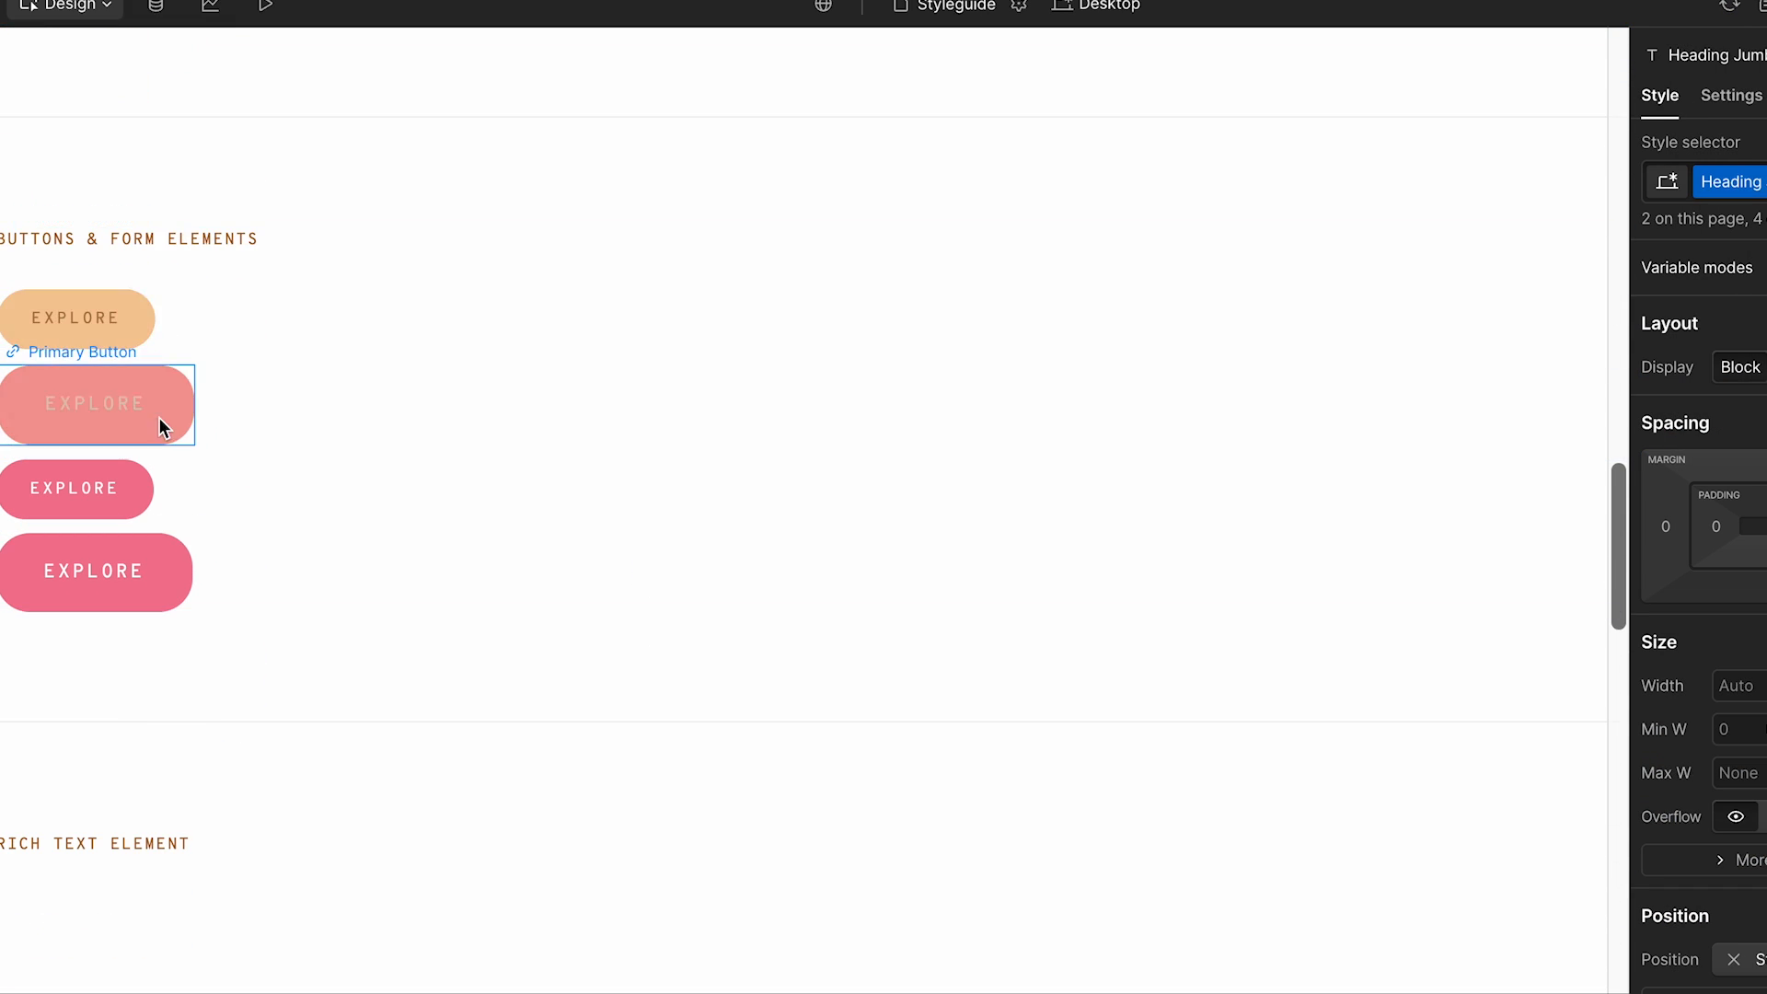
{"action": "left_click", "coordinate": [130, 499]}
{"action": "left_click", "coordinate": [1760, 182]}
{"action": "left_click", "coordinate": [1716, 295]}
{"action": "scroll", "coordinate": [1743, 477], "scroll_direction": "down", "scroll_amount": 6}
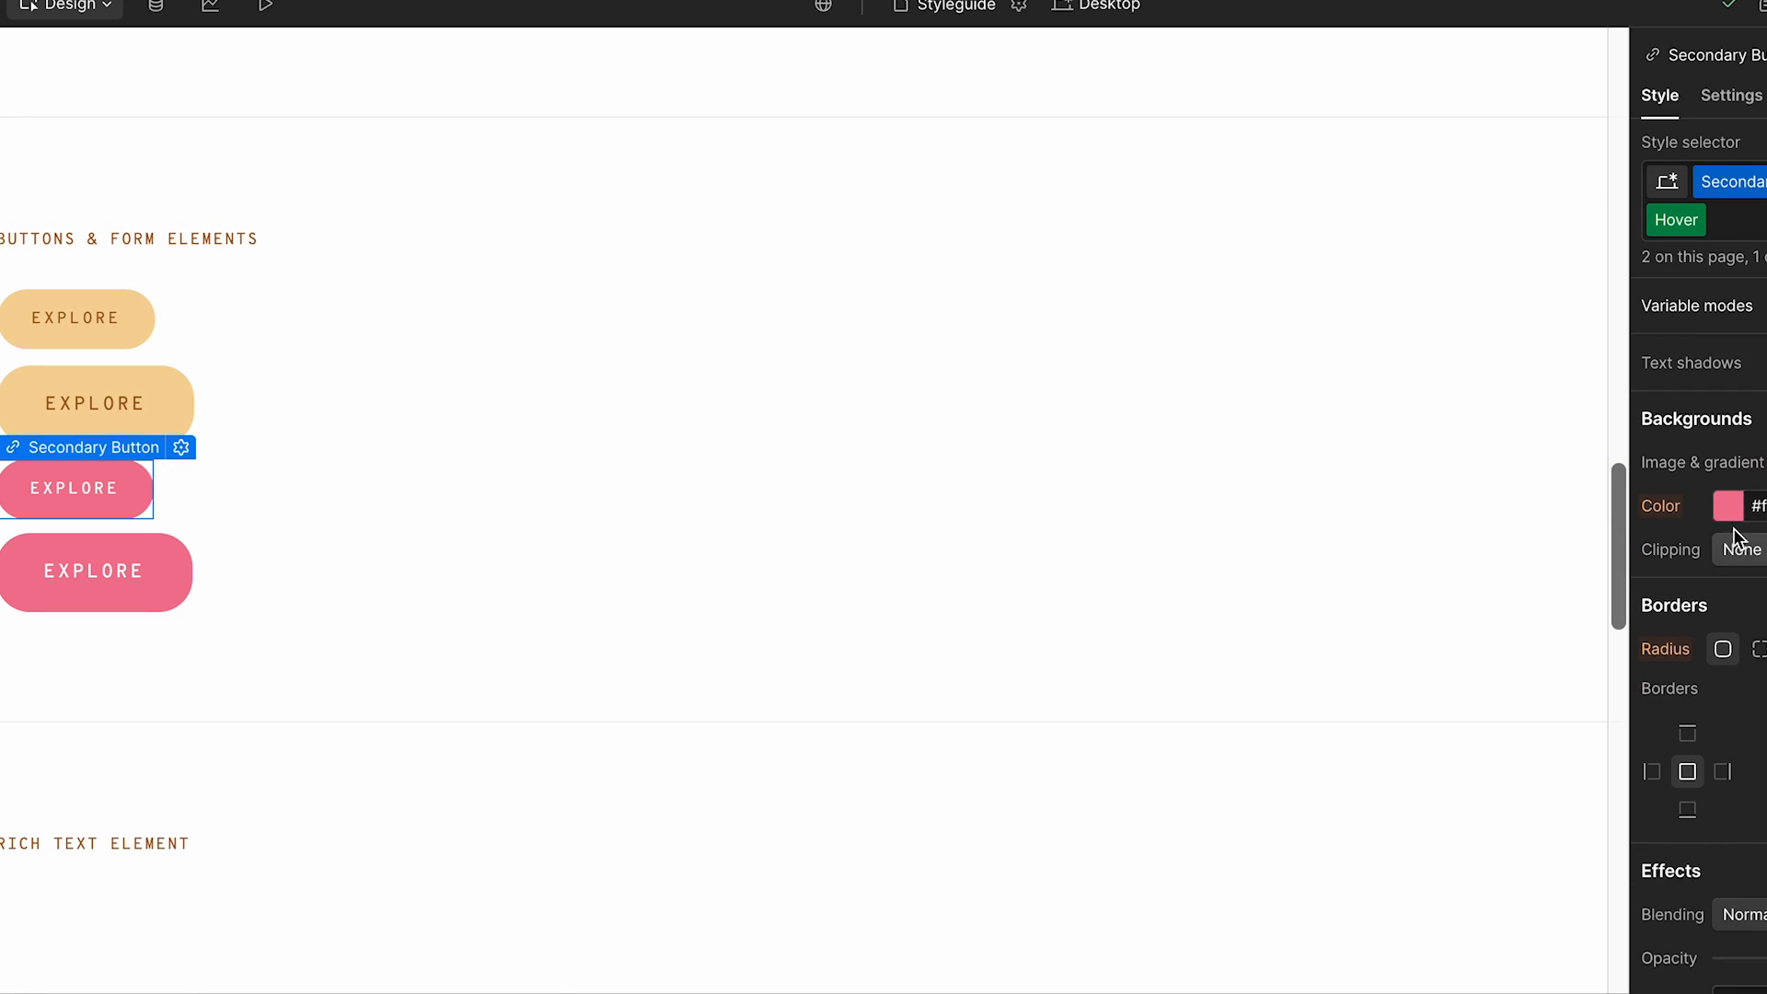
{"action": "left_click", "coordinate": [1729, 509]}
{"action": "left_click", "coordinate": [173, 386]}
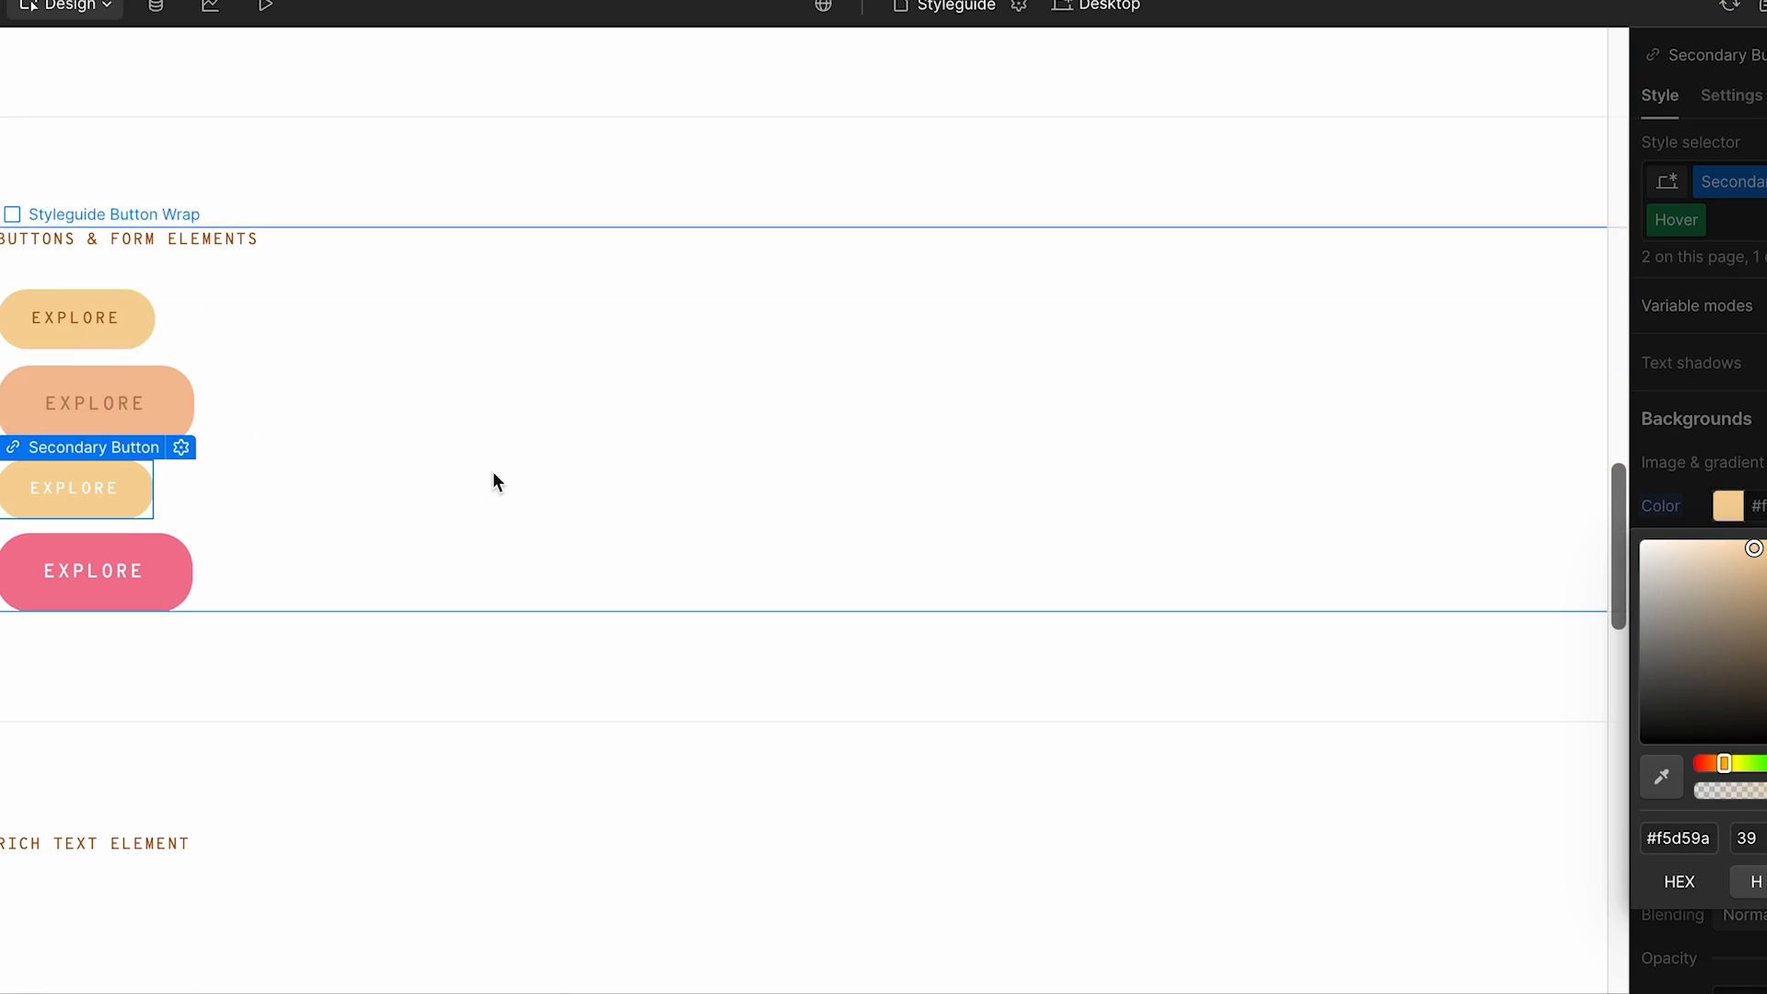
{"action": "left_click", "coordinate": [168, 573]}
{"action": "scroll", "coordinate": [497, 714], "scroll_direction": "down", "scroll_amount": 15}
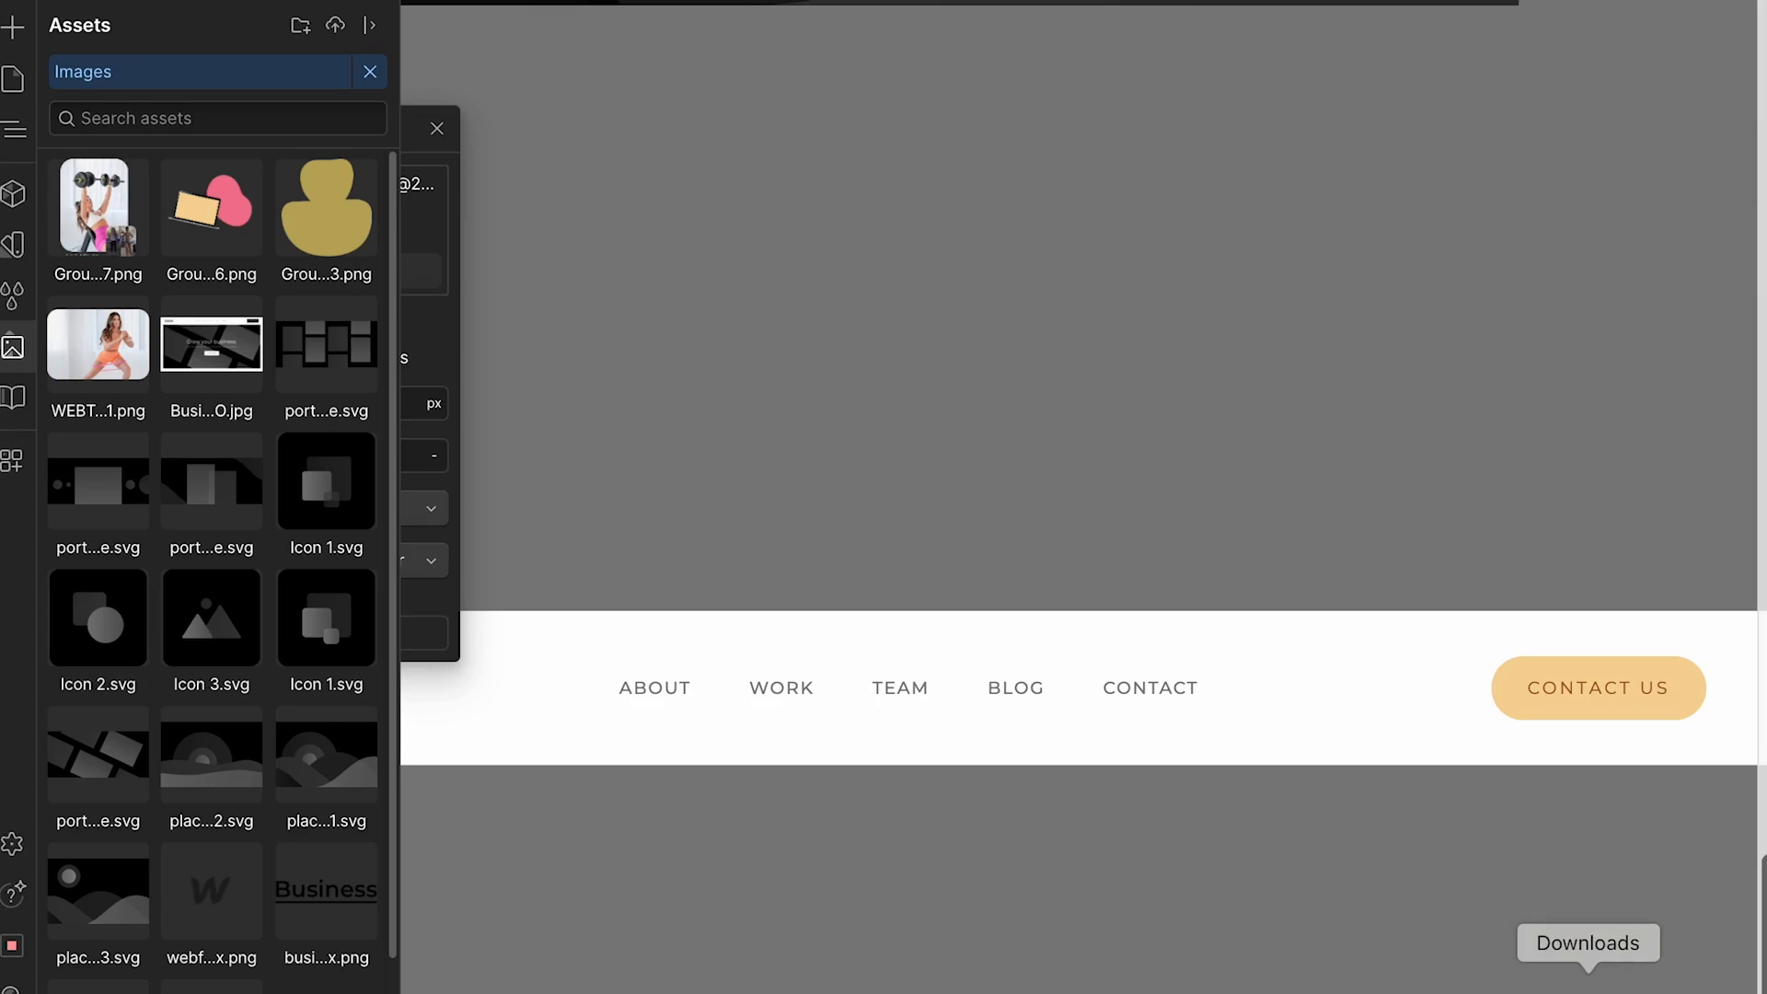
Step: Upload the Happy Hormone logo from the Downloads folder to the assets and use it as the navigation's logo image
{"action": "left_click", "coordinate": [1586, 977]}
{"action": "left_click_drag", "start_coordinate": [1606, 861], "coordinate": [184, 341]}
{"action": "left_click", "coordinate": [136, 258]}
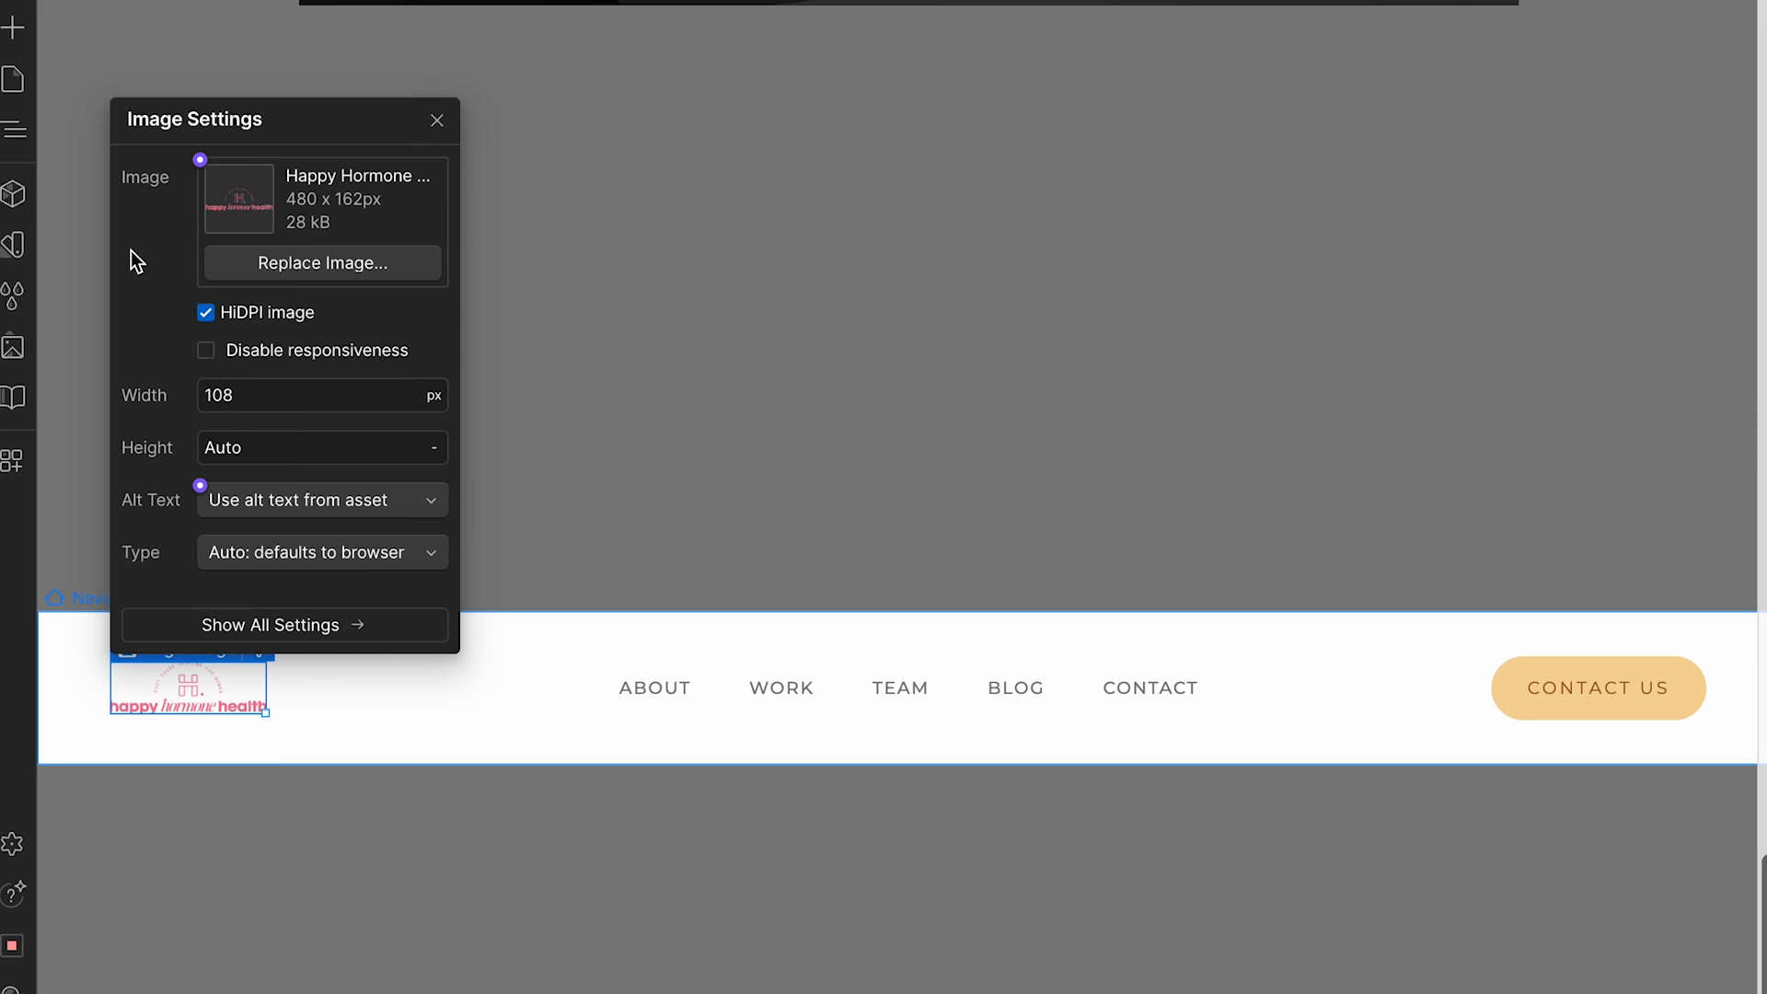
Step: Enlarge the navigation's logo image proportionally to about one and a half times its width
{"action": "left_click", "coordinate": [438, 120]}
{"action": "left_click_drag", "start_coordinate": [266, 713], "coordinate": [347, 734]}
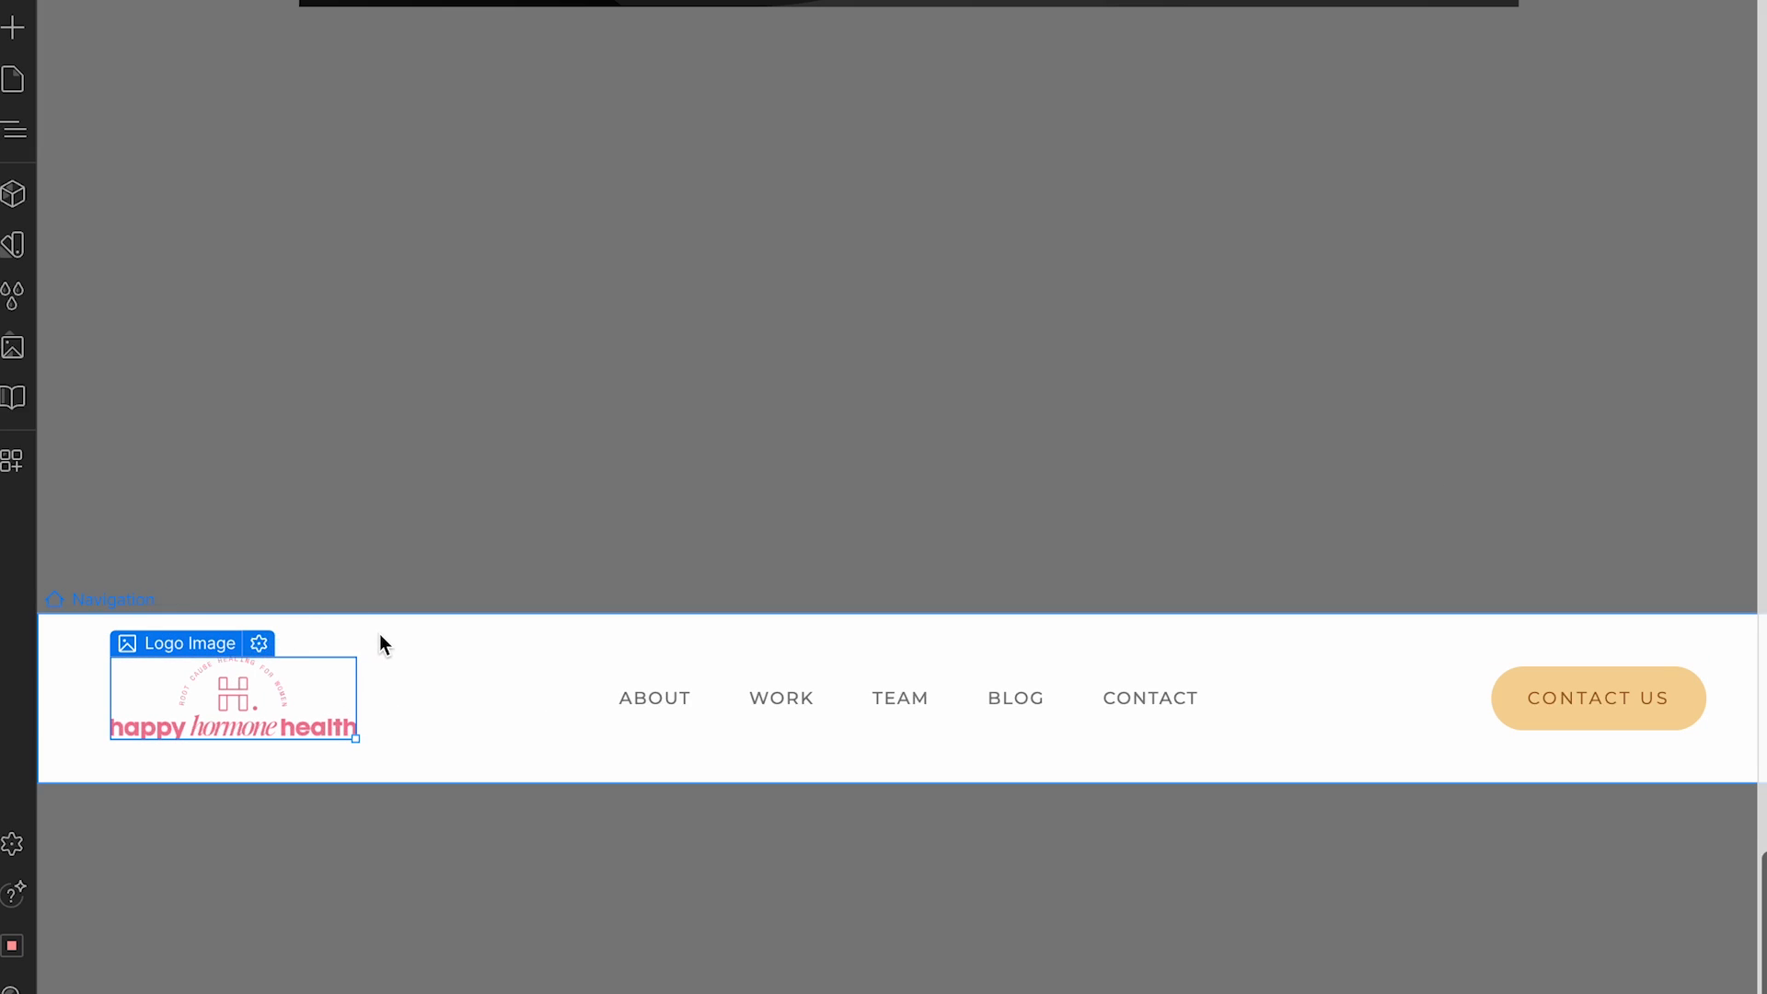
{"action": "left_click", "coordinate": [377, 664]}
Step: Leave the Navigation component's editing view and review the page from the header through its sections
{"action": "left_click", "coordinate": [14, 130]}
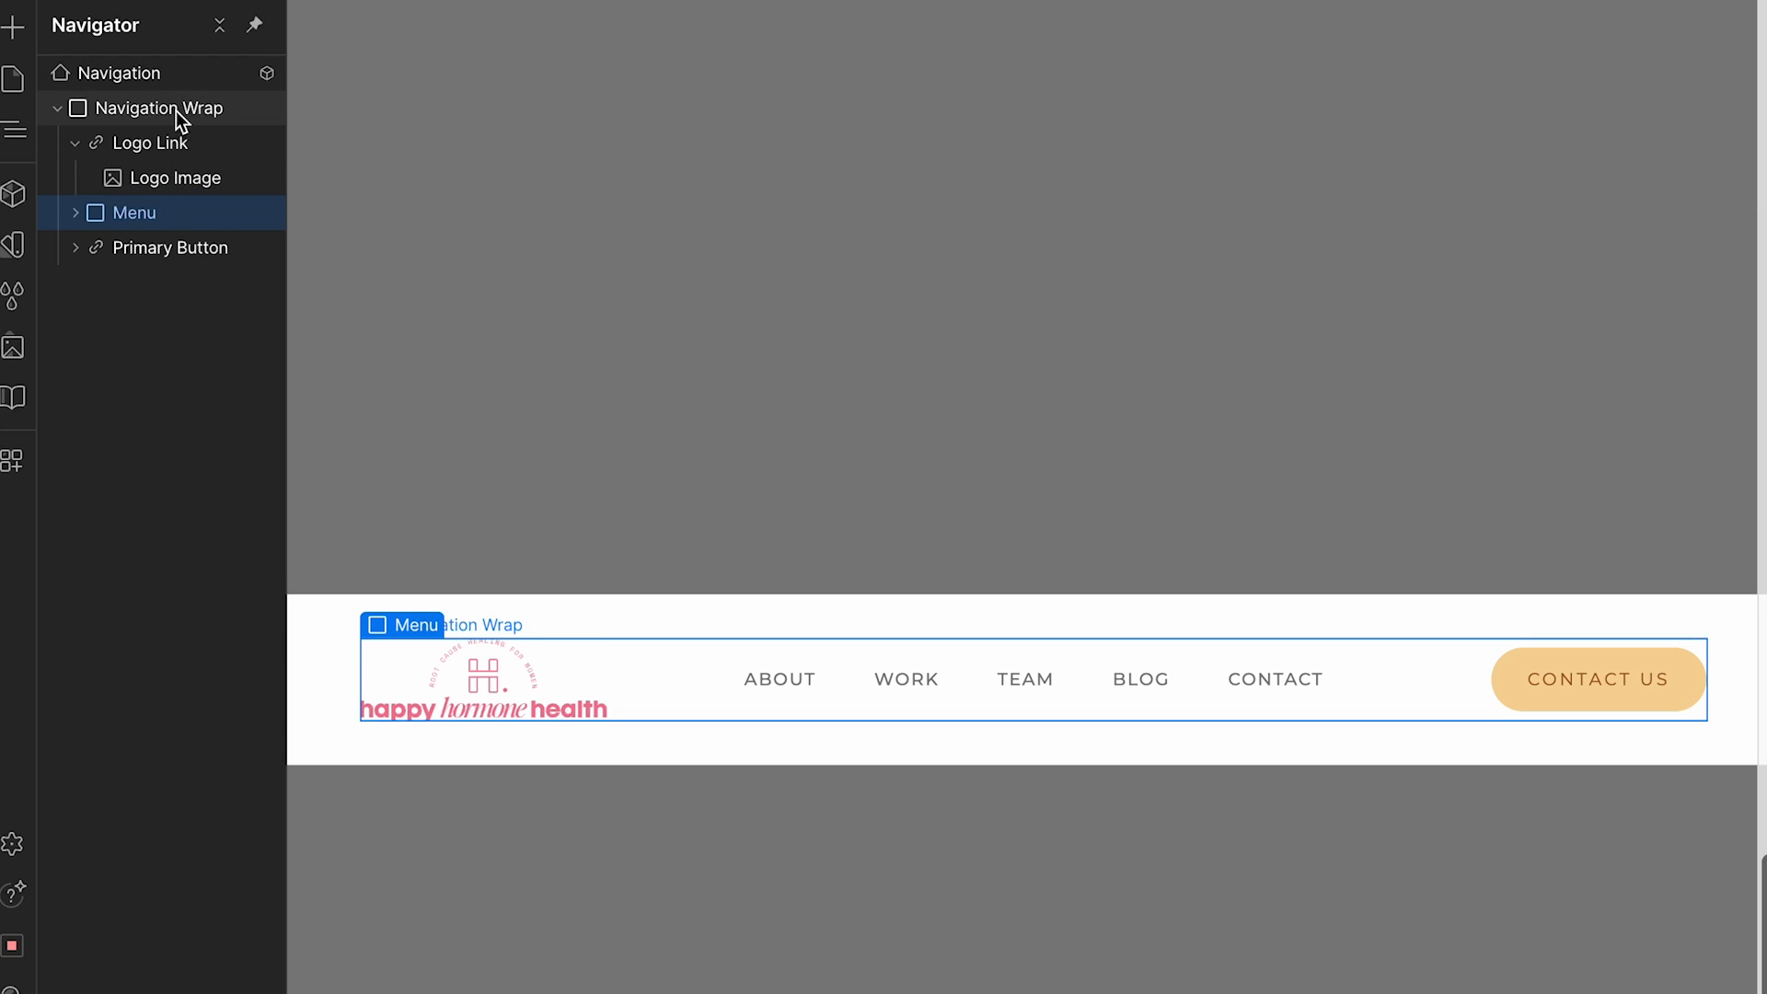
{"action": "left_click", "coordinate": [175, 114]}
{"action": "left_click", "coordinate": [383, 20]}
{"action": "left_click", "coordinate": [103, 119]}
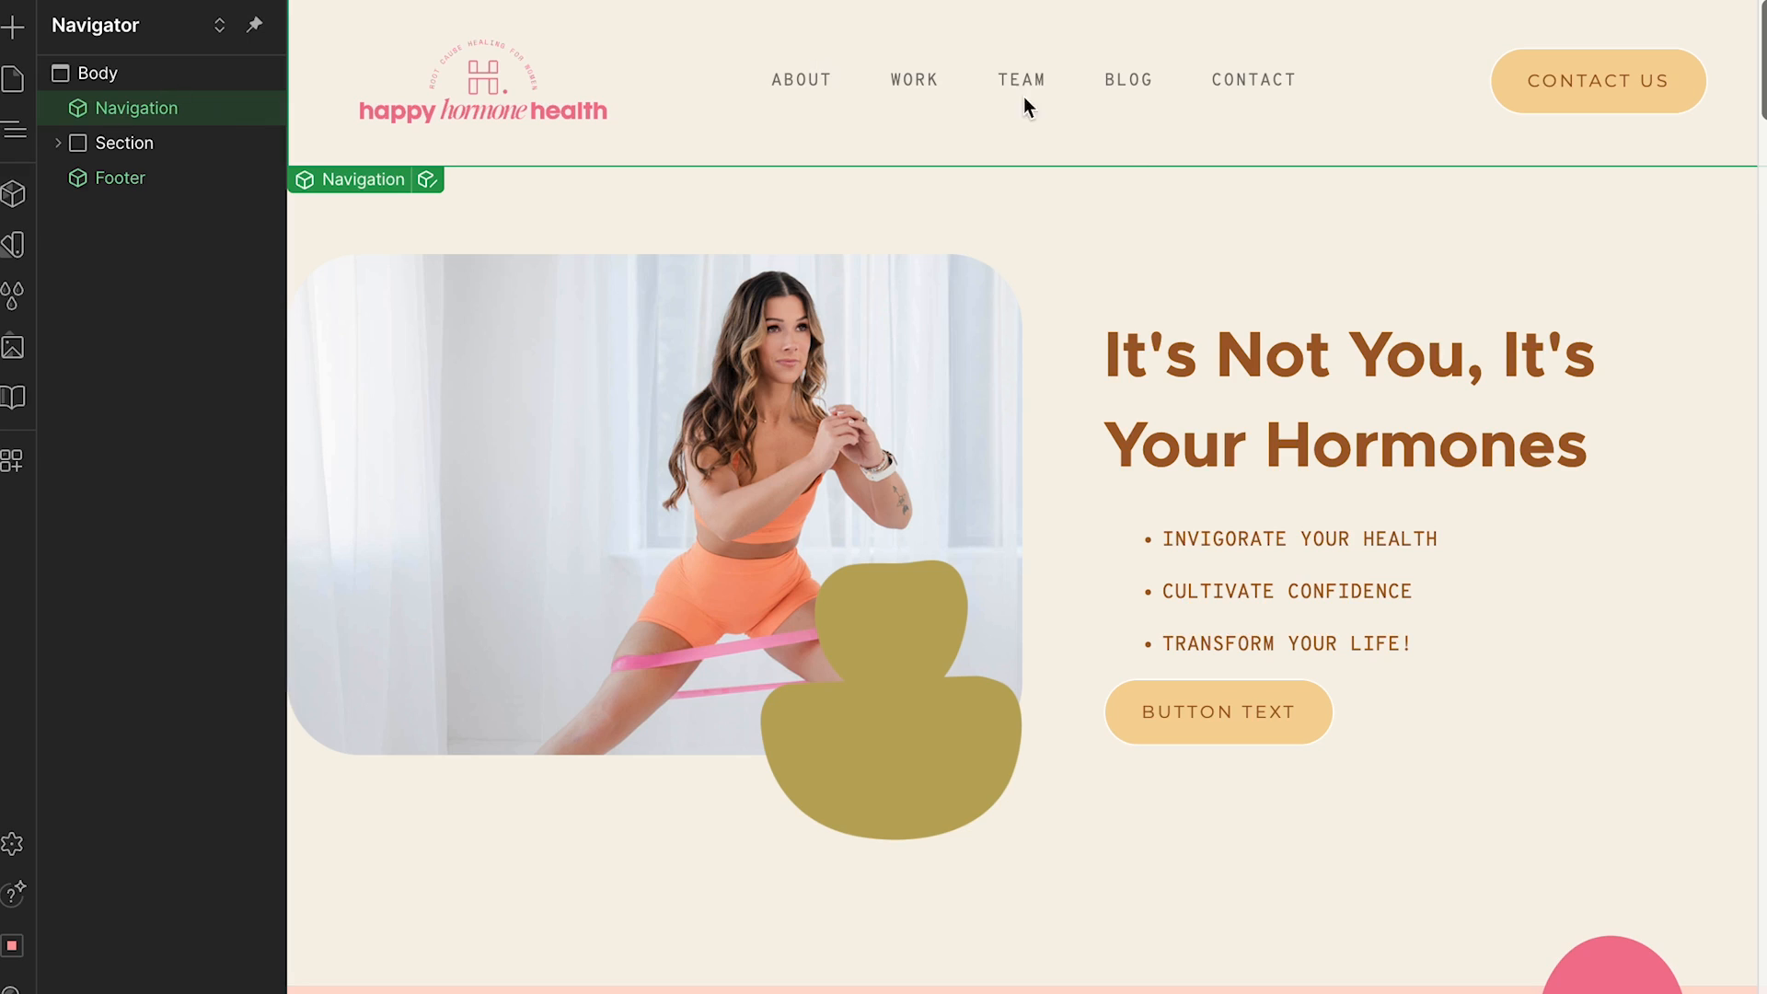
{"action": "scroll", "coordinate": [670, 322], "scroll_direction": "down", "scroll_amount": 8}
{"action": "scroll", "coordinate": [670, 323], "scroll_direction": "down", "scroll_amount": 5}
{"action": "scroll", "coordinate": [670, 322], "scroll_direction": "up", "scroll_amount": 12}
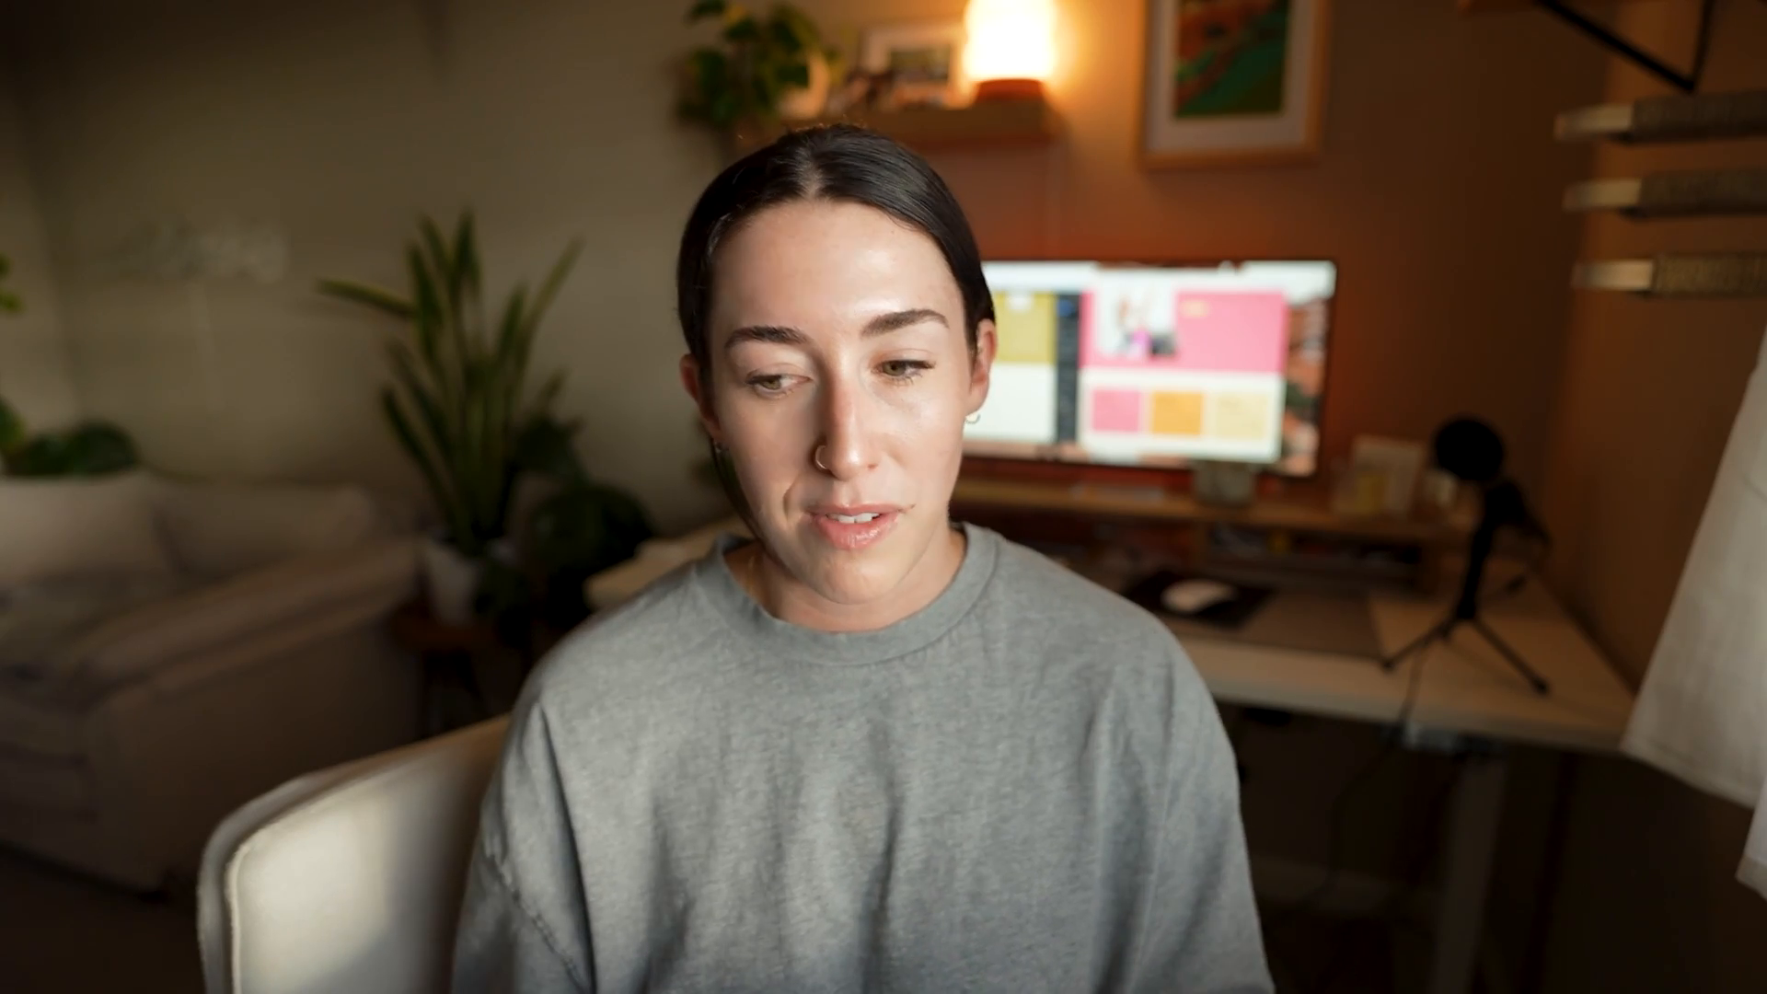